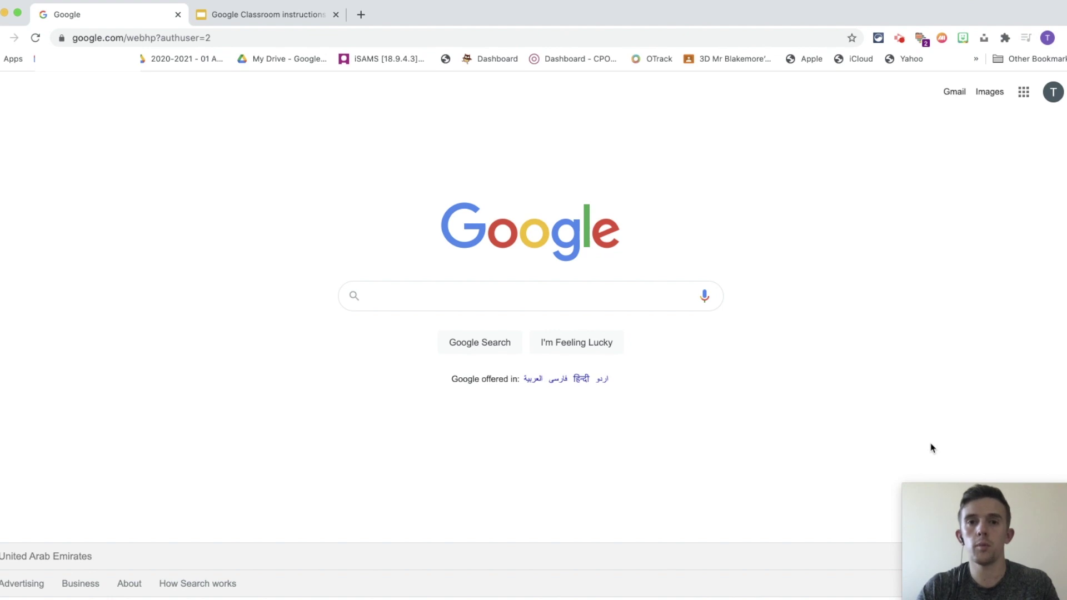
Launch Classroom from the Google apps grid, view Join/Create options, and enter Example Google Classroom
{"action": "left_click", "coordinate": [1022, 96]}
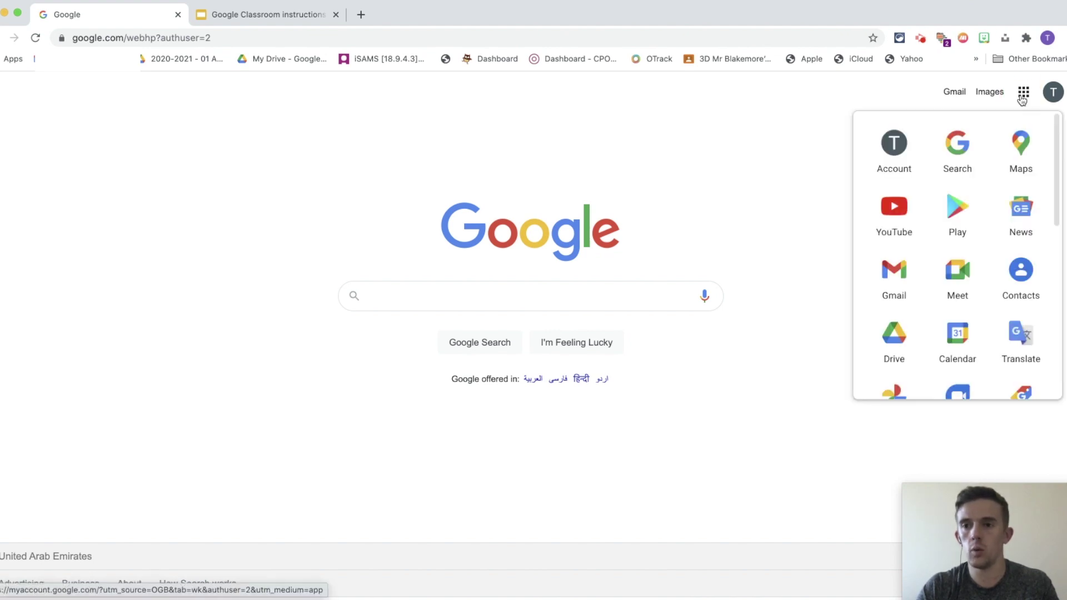
{"action": "scroll", "coordinate": [954, 233], "scroll_direction": "down", "scroll_amount": 5}
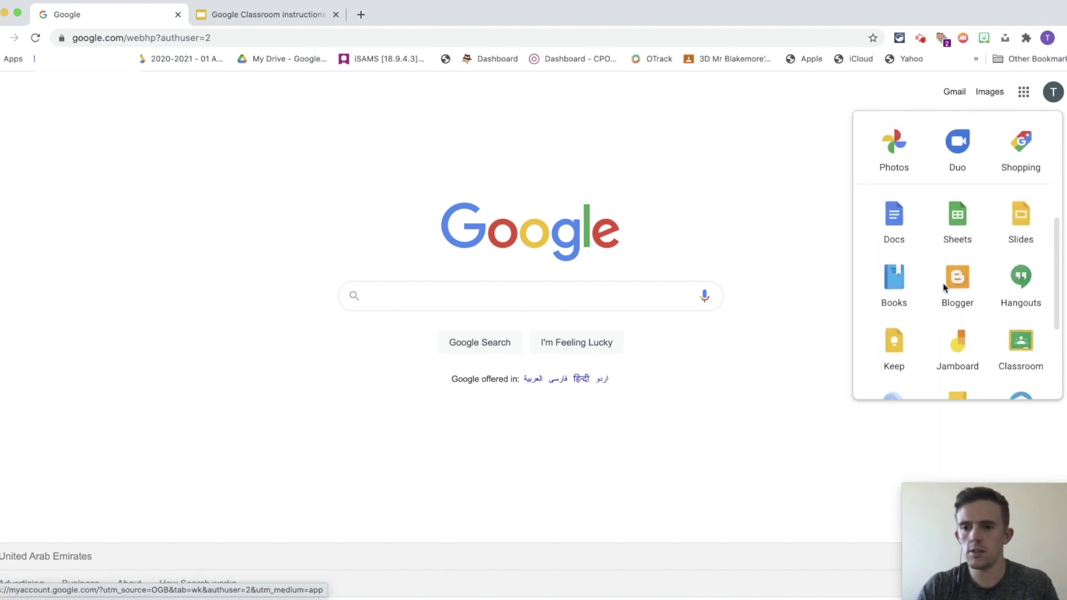
{"action": "scroll", "coordinate": [945, 289], "scroll_direction": "down", "scroll_amount": 2}
{"action": "left_click", "coordinate": [1022, 301]}
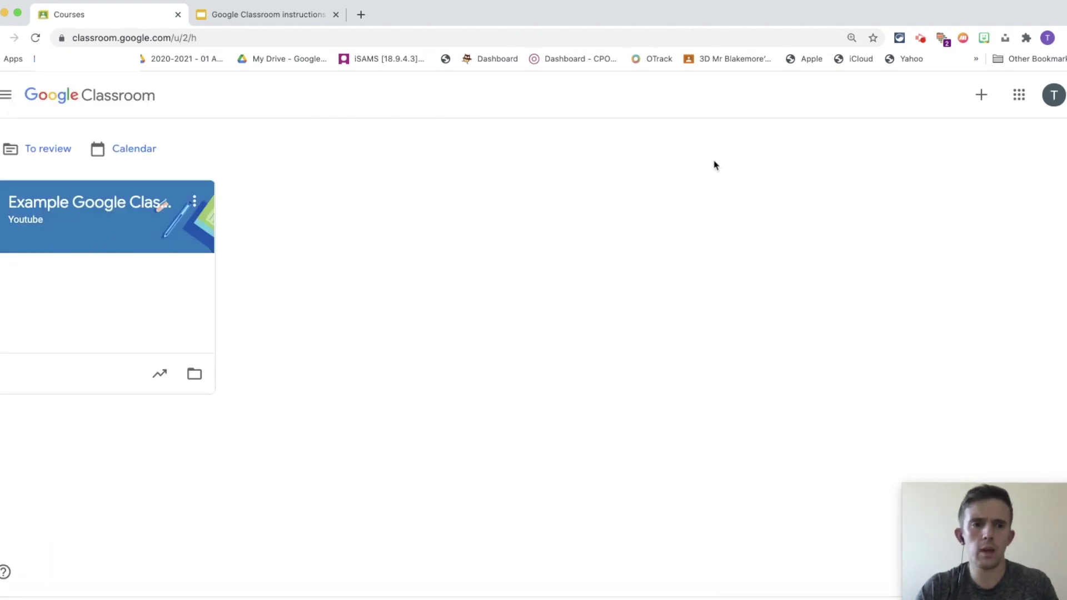
{"action": "left_click", "coordinate": [982, 100]}
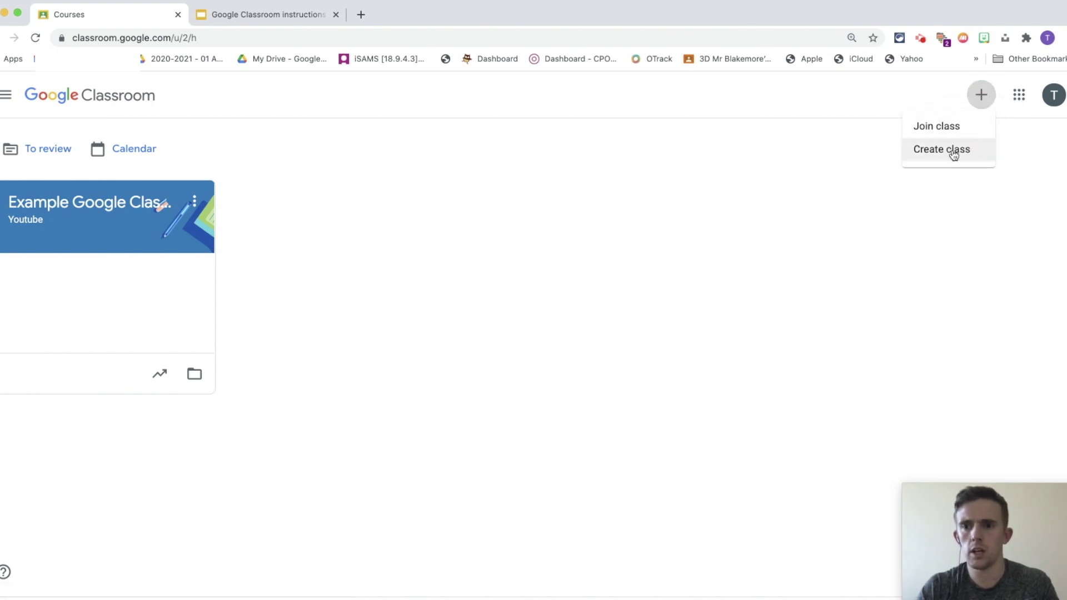
{"action": "left_click", "coordinate": [106, 210]}
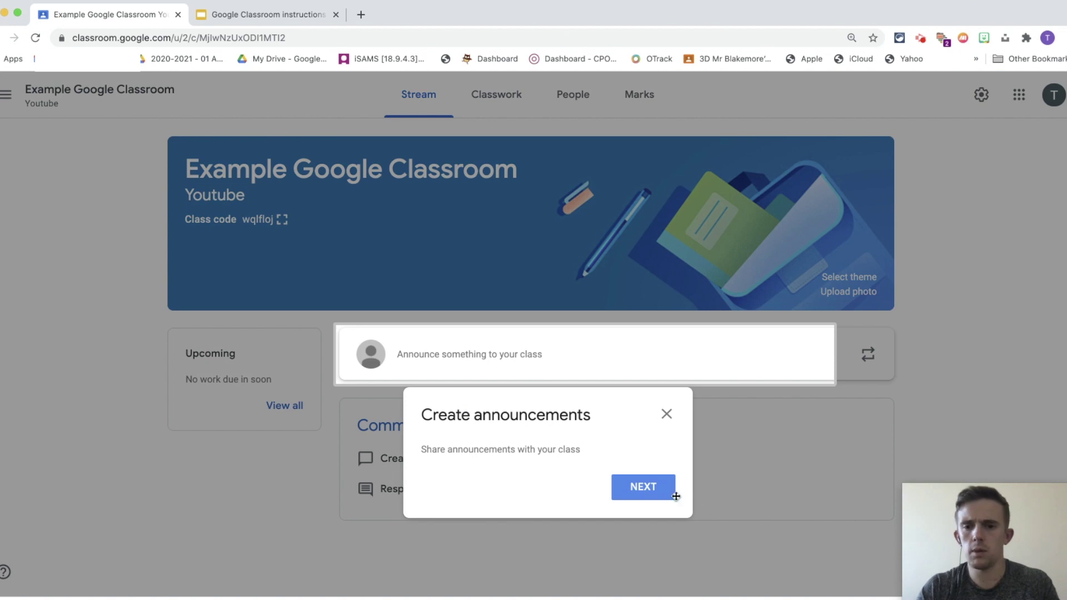
Dismiss the Create announcements tip on the class Stream
{"action": "left_click", "coordinate": [665, 416]}
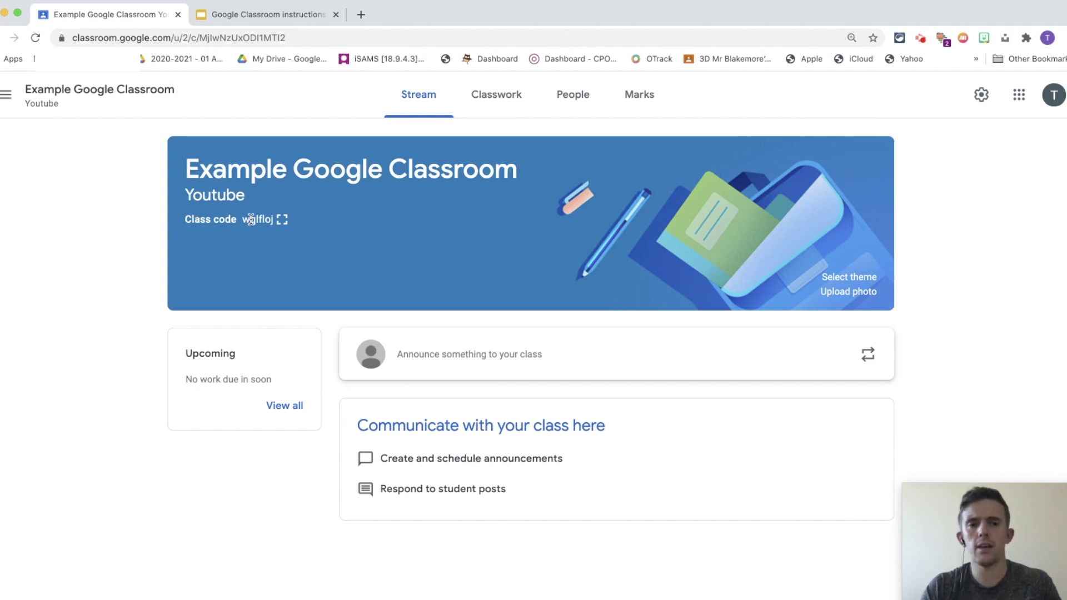
{"action": "left_click", "coordinate": [282, 223]}
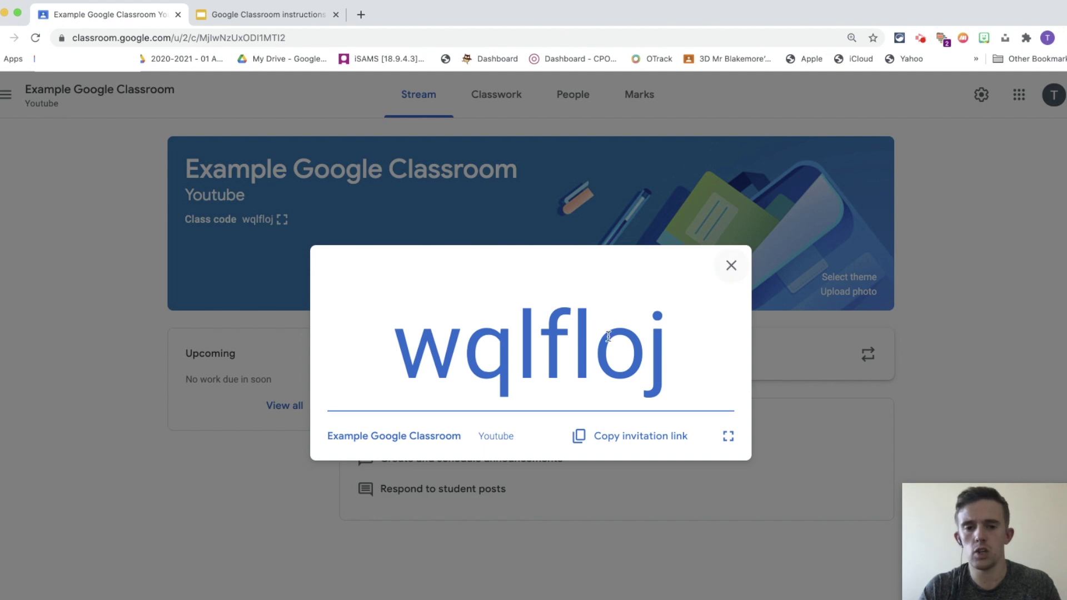
{"action": "double_click", "coordinate": [563, 339]}
{"action": "key", "text": "super+c"}
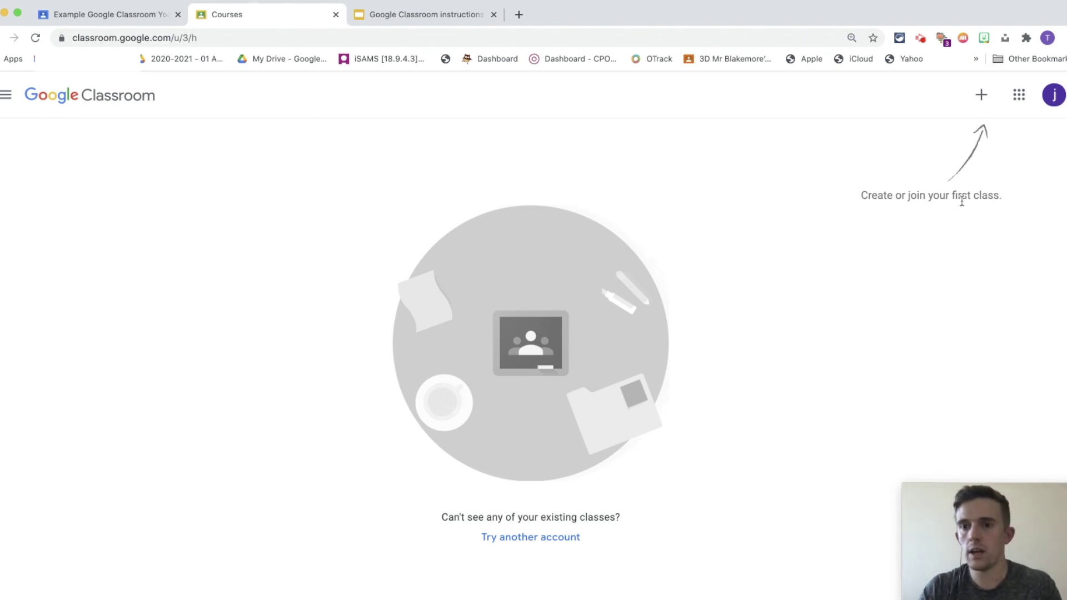
As the student, join the class by pasting class code wqlfloj
{"action": "left_click", "coordinate": [981, 94]}
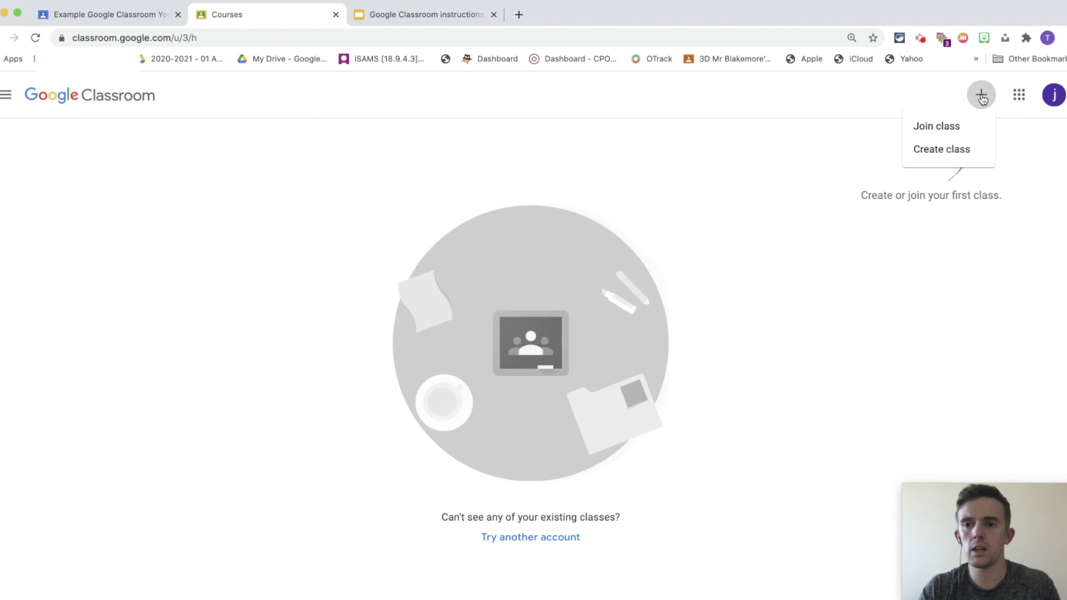
{"action": "left_click", "coordinate": [938, 129]}
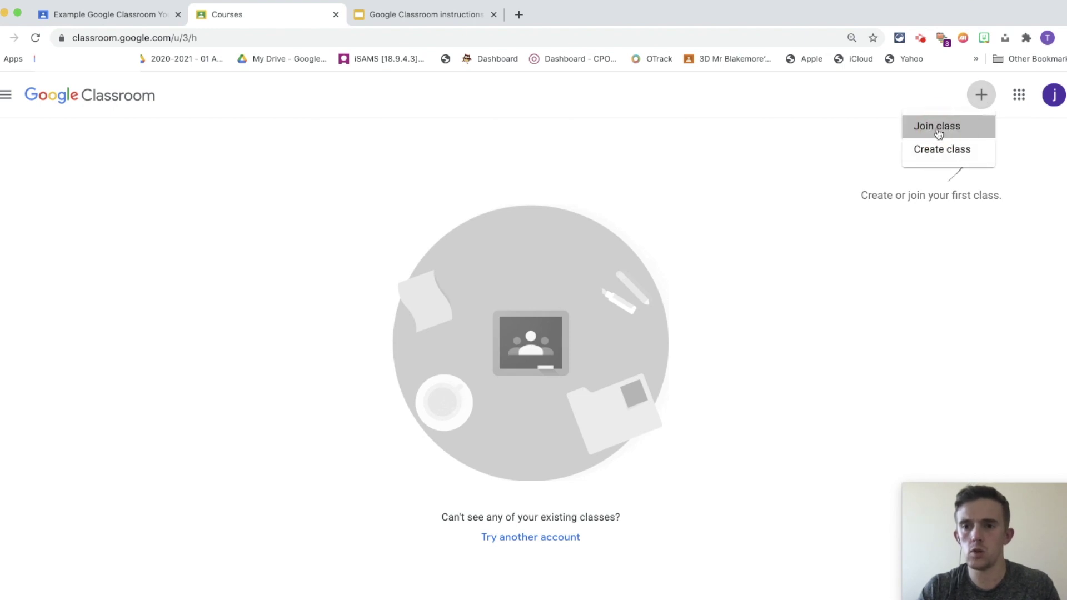
{"action": "left_click", "coordinate": [392, 309]}
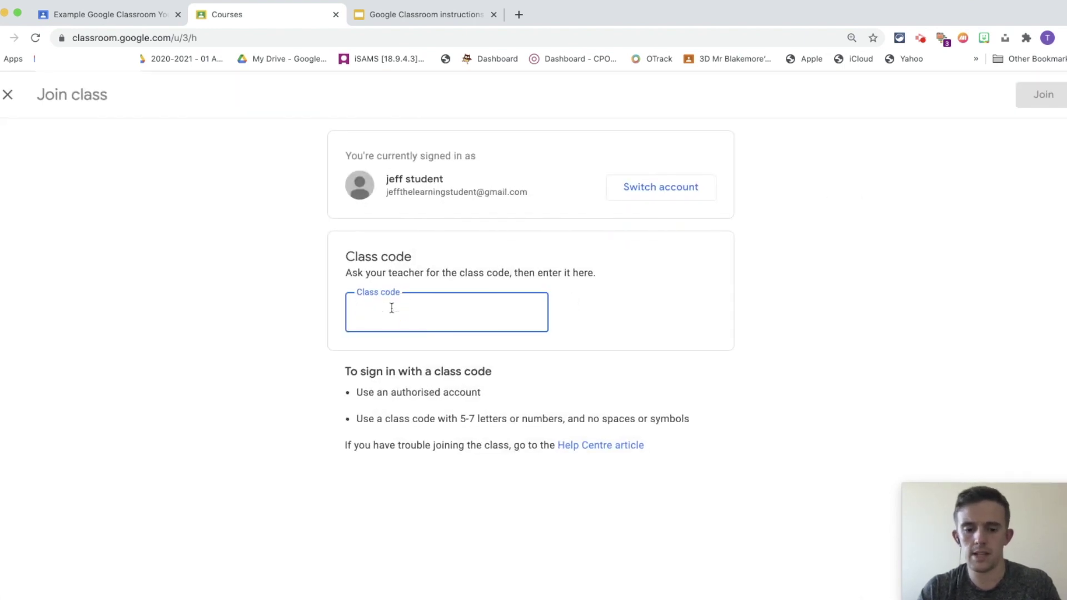
{"action": "key", "text": "super+v"}
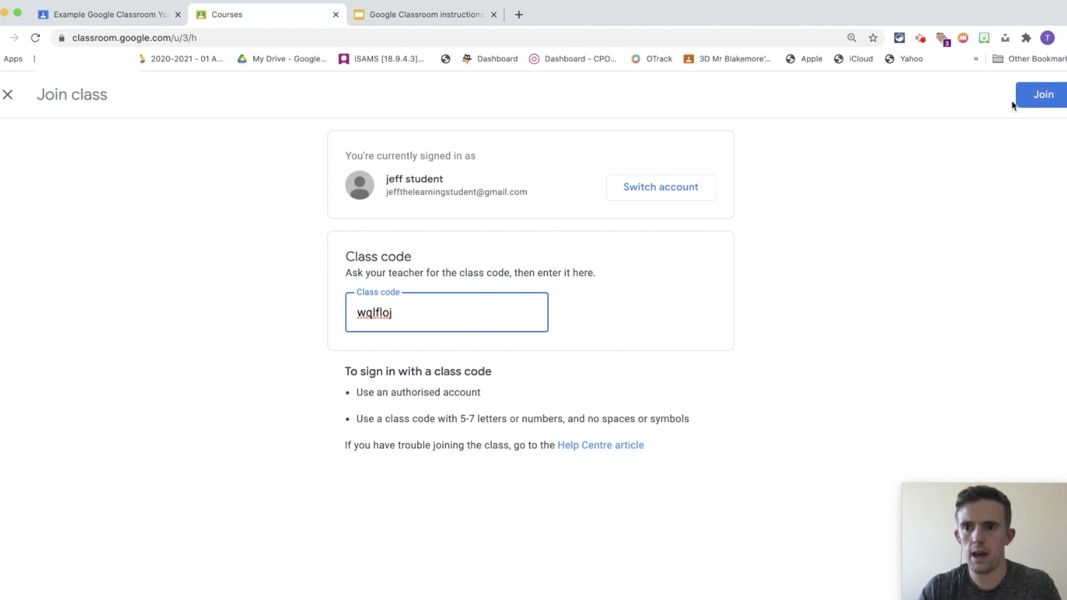
{"action": "left_click", "coordinate": [1036, 98]}
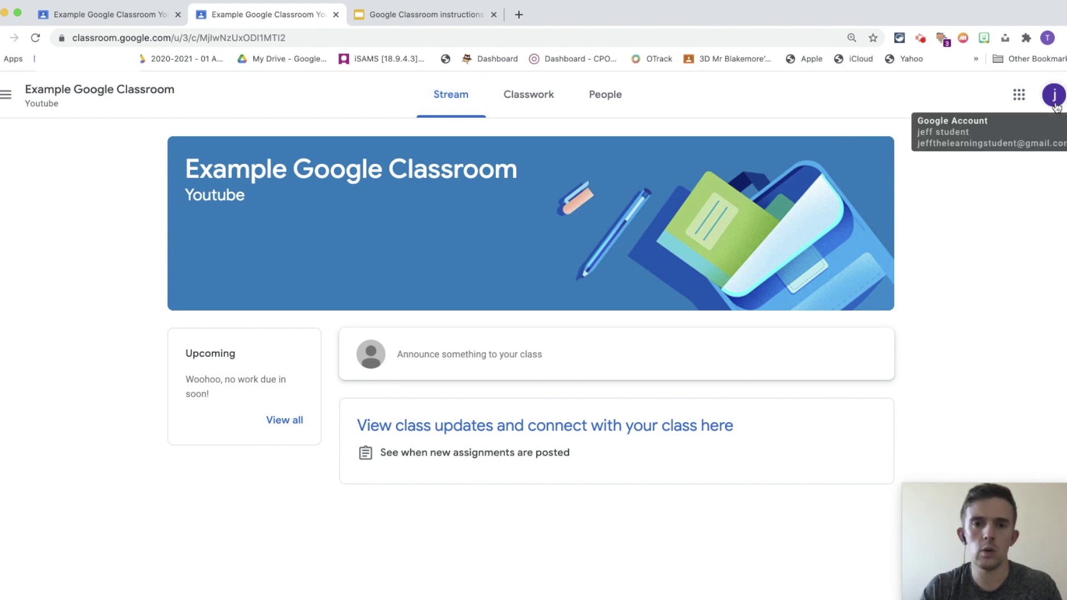
In class settings, leave stream posting unchanged, set Classwork on the stream to Hide notifications, and save
{"action": "left_click", "coordinate": [1055, 103]}
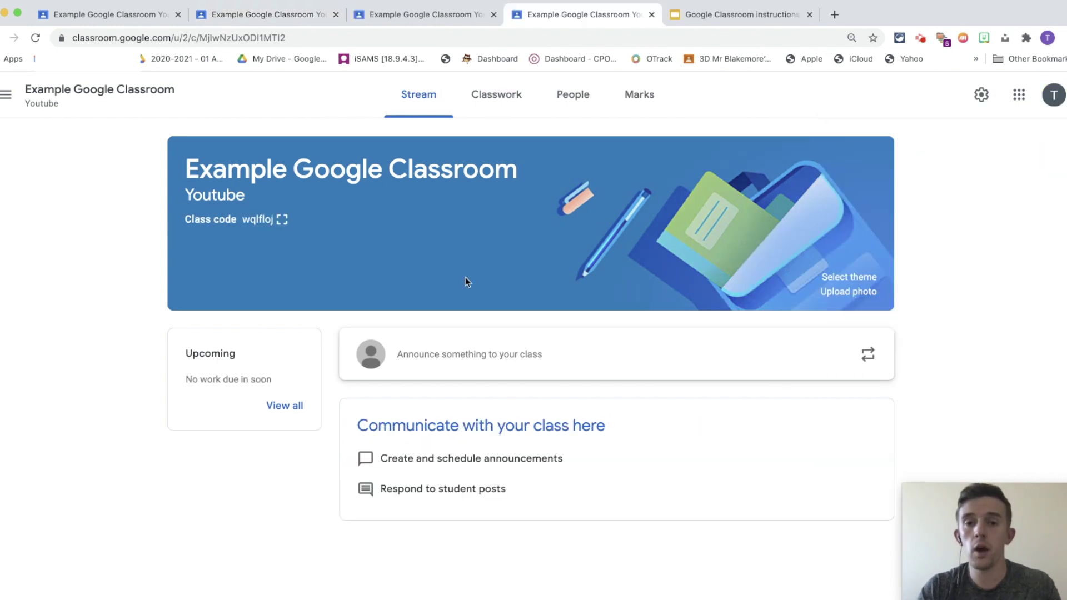
{"action": "left_click", "coordinate": [983, 101]}
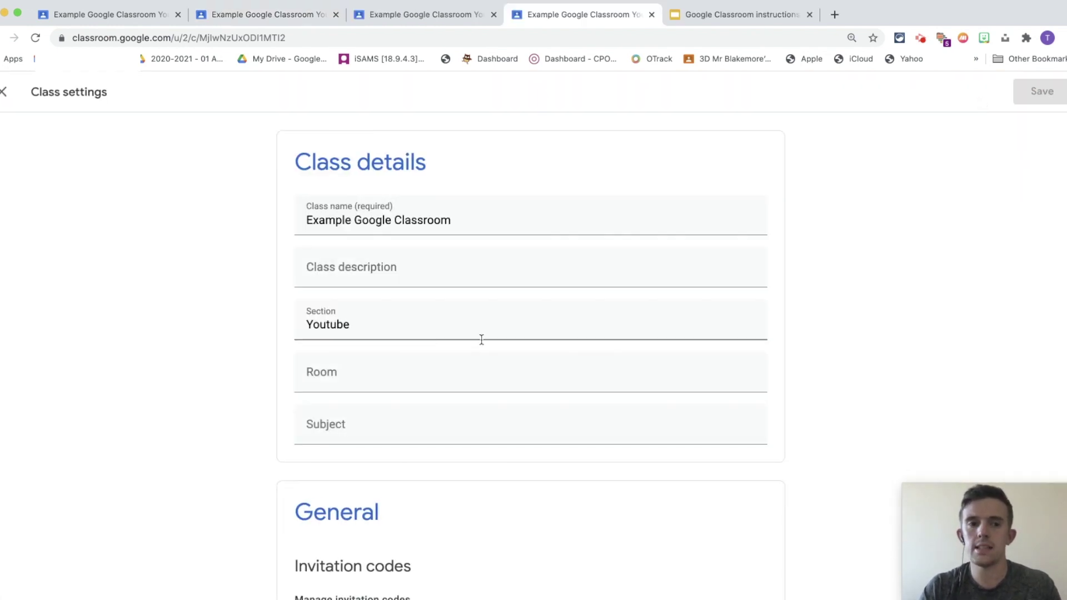
{"action": "scroll", "coordinate": [430, 473], "scroll_direction": "down", "scroll_amount": 6}
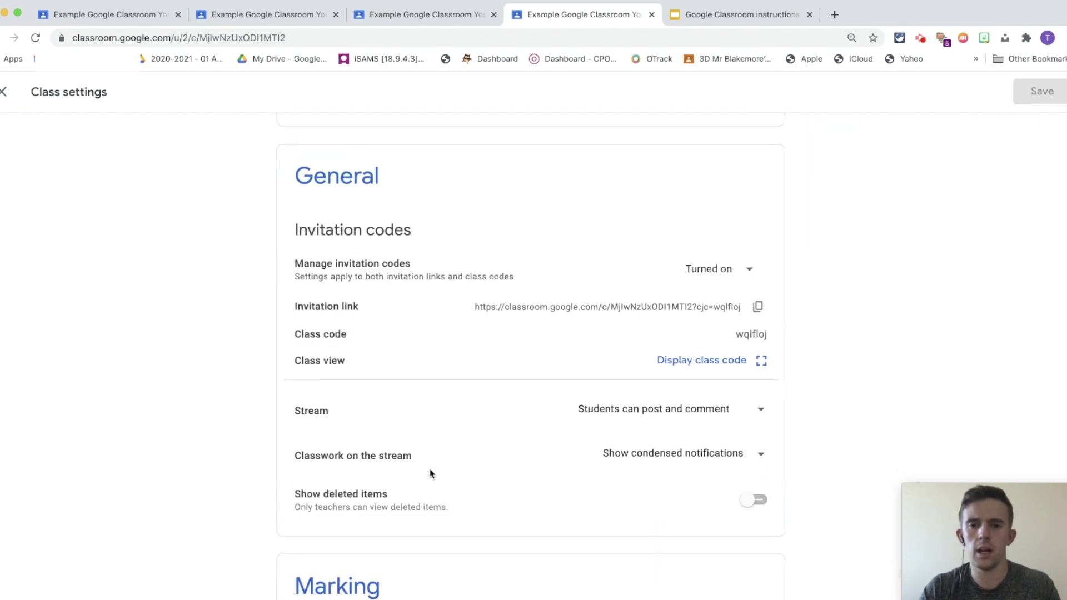
{"action": "scroll", "coordinate": [431, 474], "scroll_direction": "down", "scroll_amount": 1}
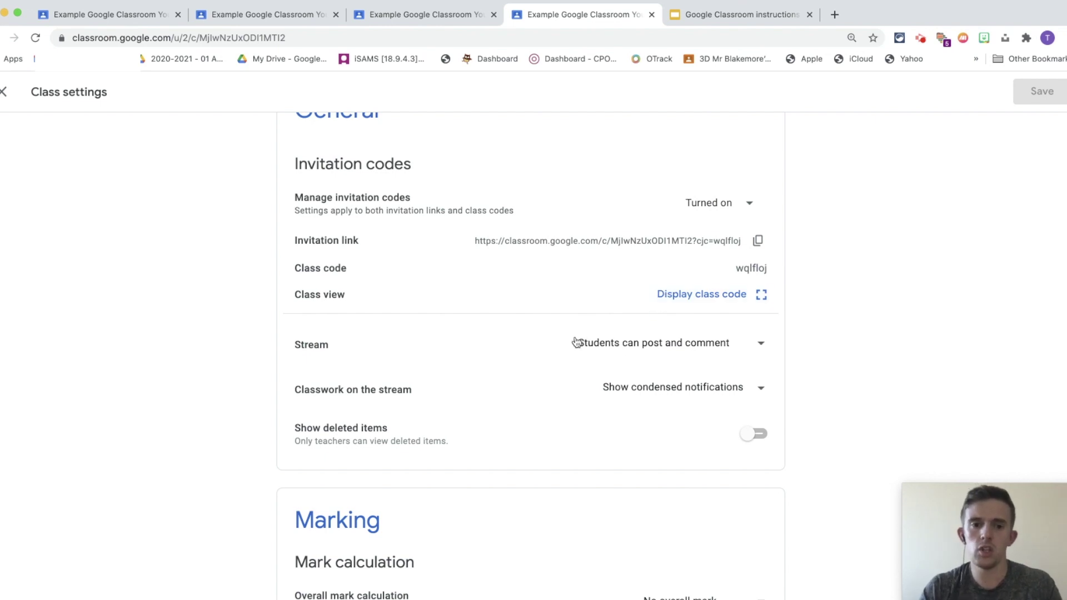
{"action": "left_click", "coordinate": [635, 356]}
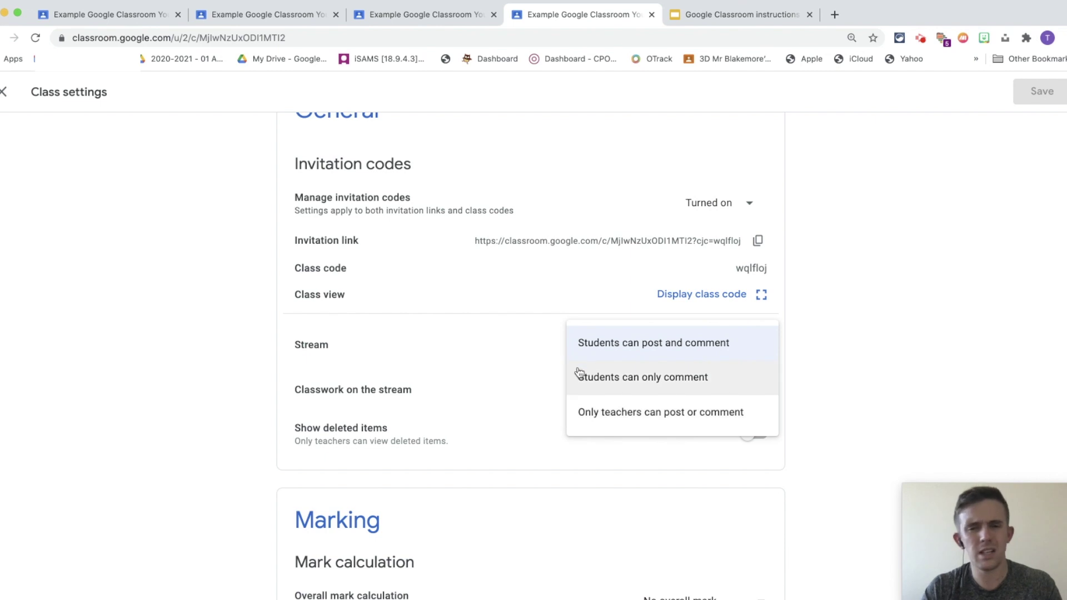
{"action": "left_click", "coordinate": [489, 356]}
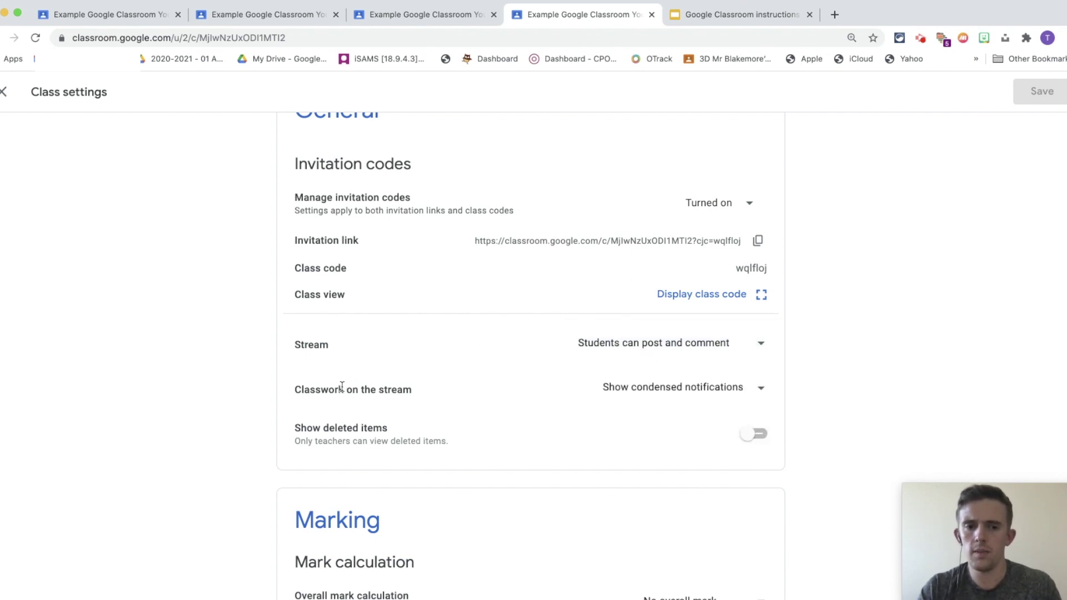
{"action": "left_click", "coordinate": [718, 393]}
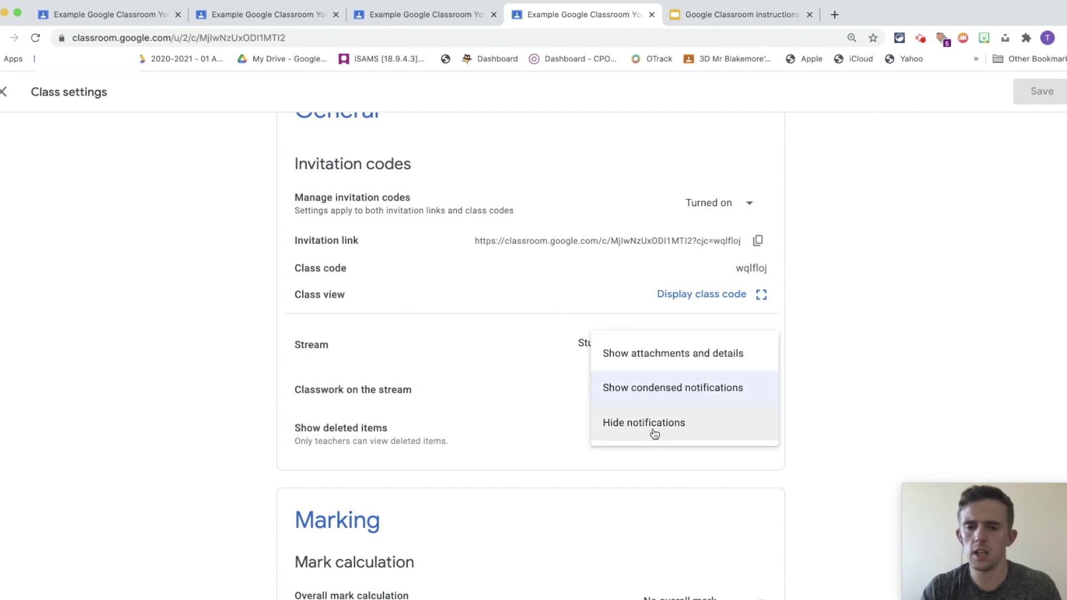
{"action": "left_click", "coordinate": [683, 426]}
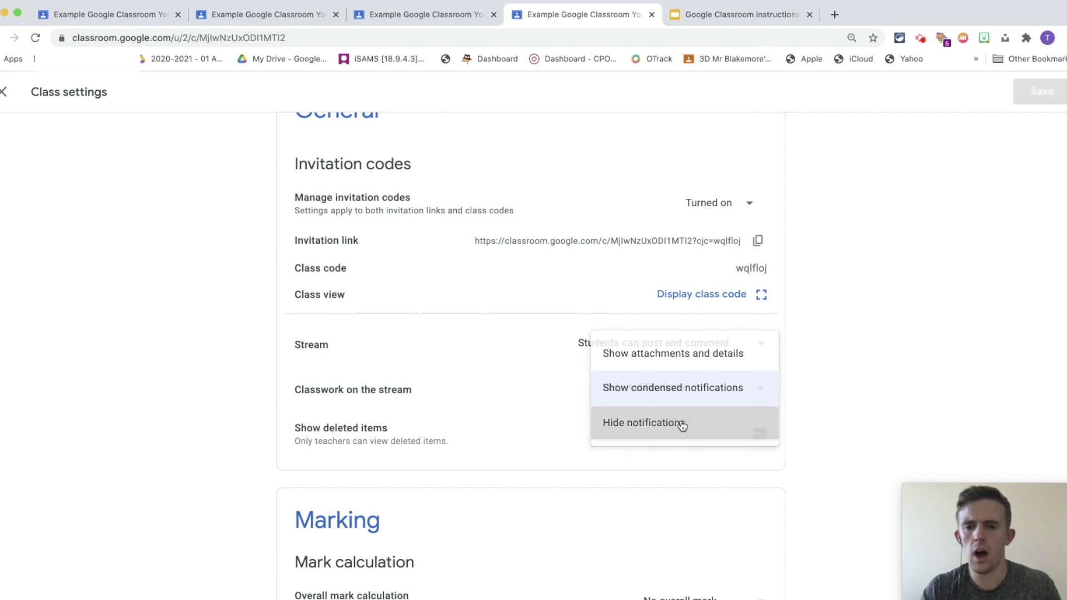
{"action": "scroll", "coordinate": [482, 452], "scroll_direction": "down", "scroll_amount": 2}
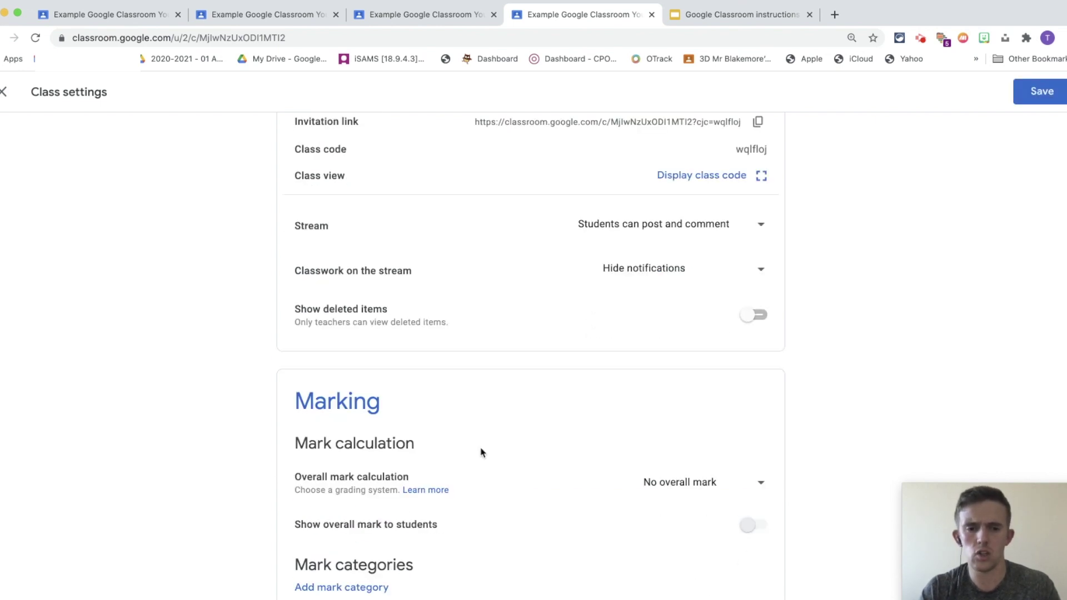
{"action": "scroll", "coordinate": [483, 453], "scroll_direction": "up", "scroll_amount": 5}
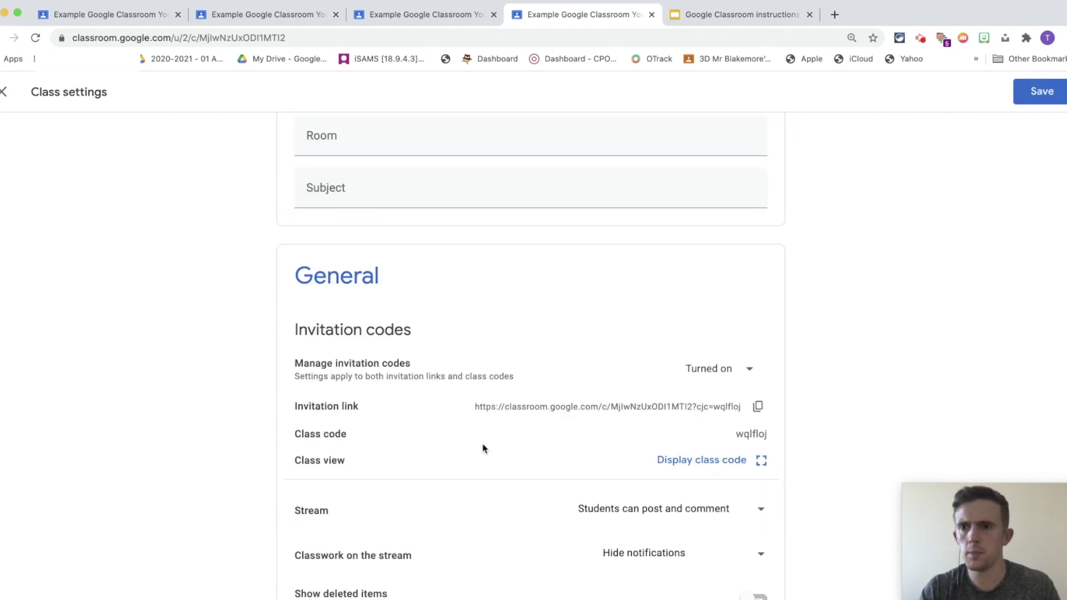
{"action": "left_click", "coordinate": [1032, 95]}
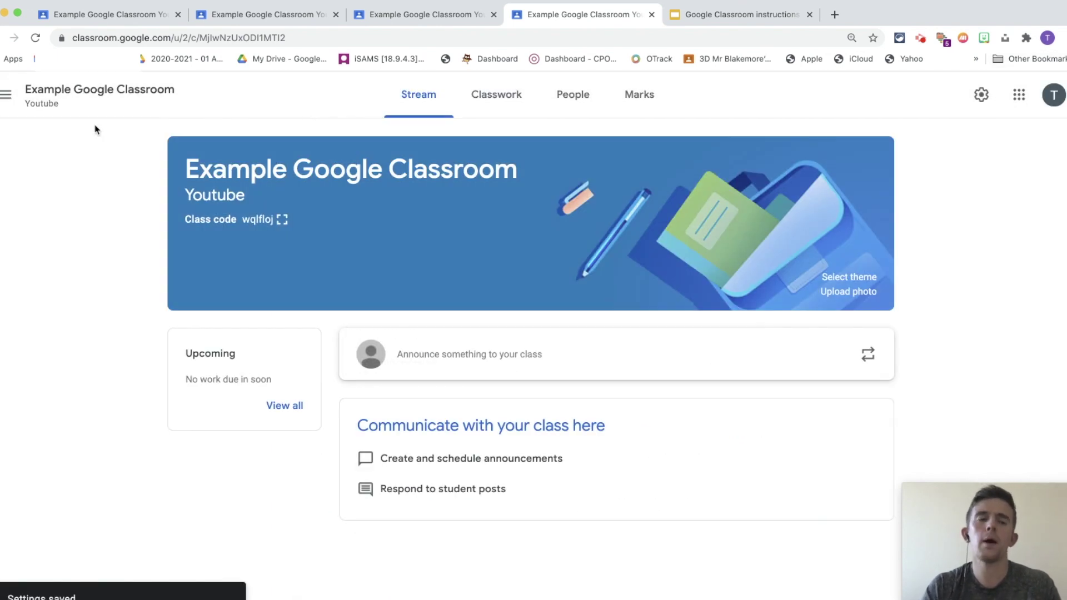
Turn off Example Google Classroom under Class notifications in Classroom settings
{"action": "left_click", "coordinate": [6, 95]}
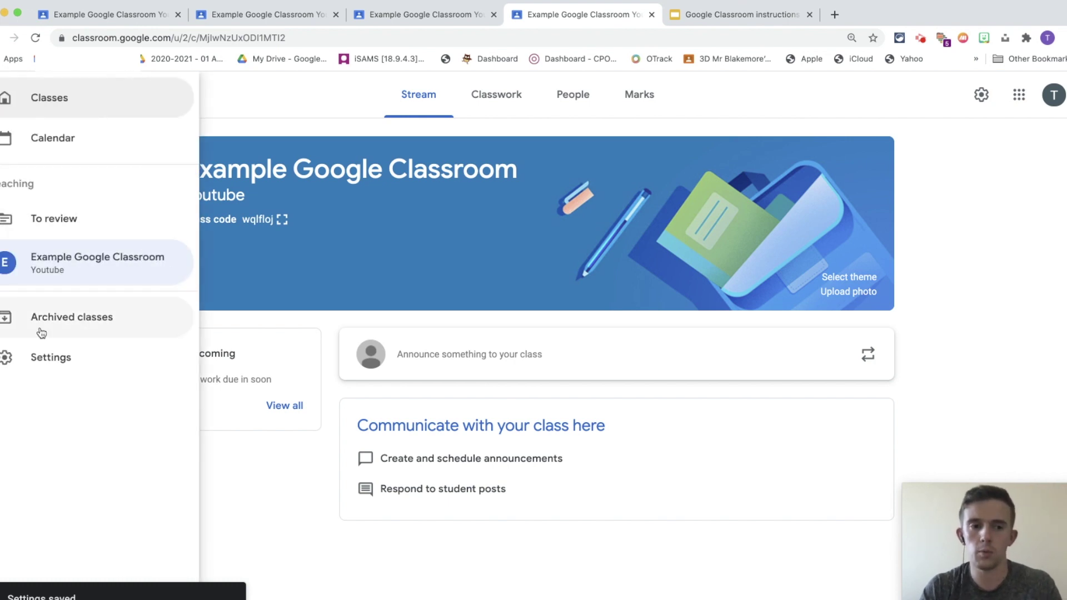
{"action": "left_click", "coordinate": [41, 358]}
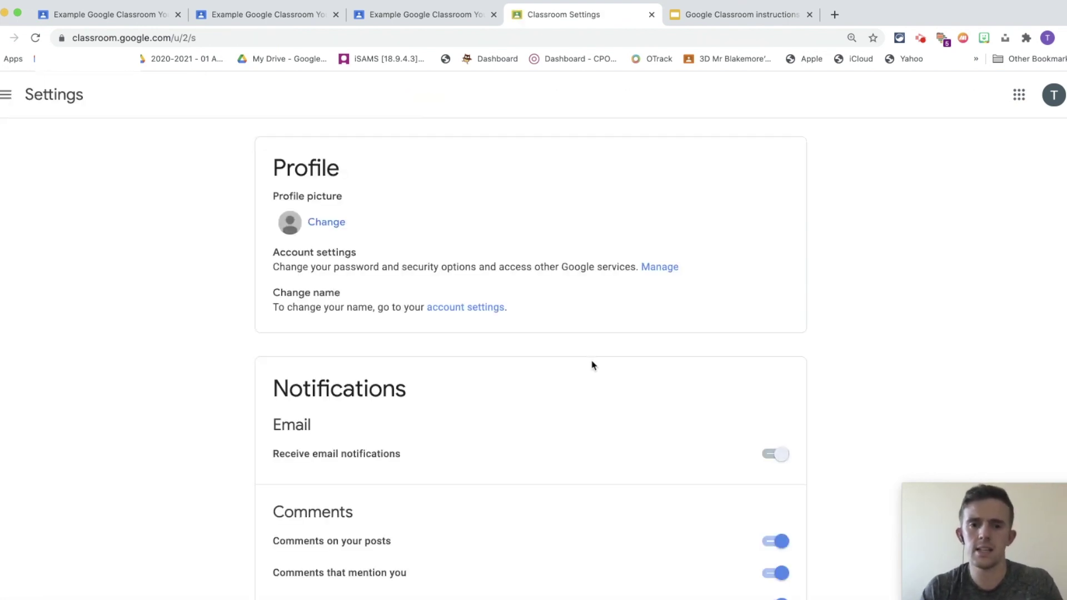
{"action": "scroll", "coordinate": [592, 364], "scroll_direction": "down", "scroll_amount": 5}
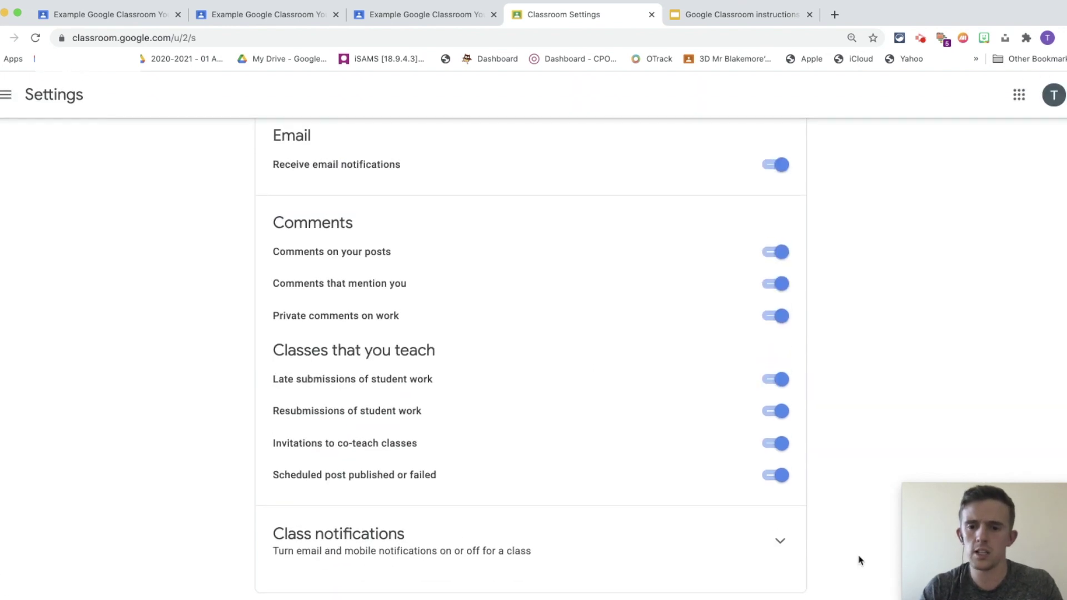
{"action": "left_click", "coordinate": [781, 545]}
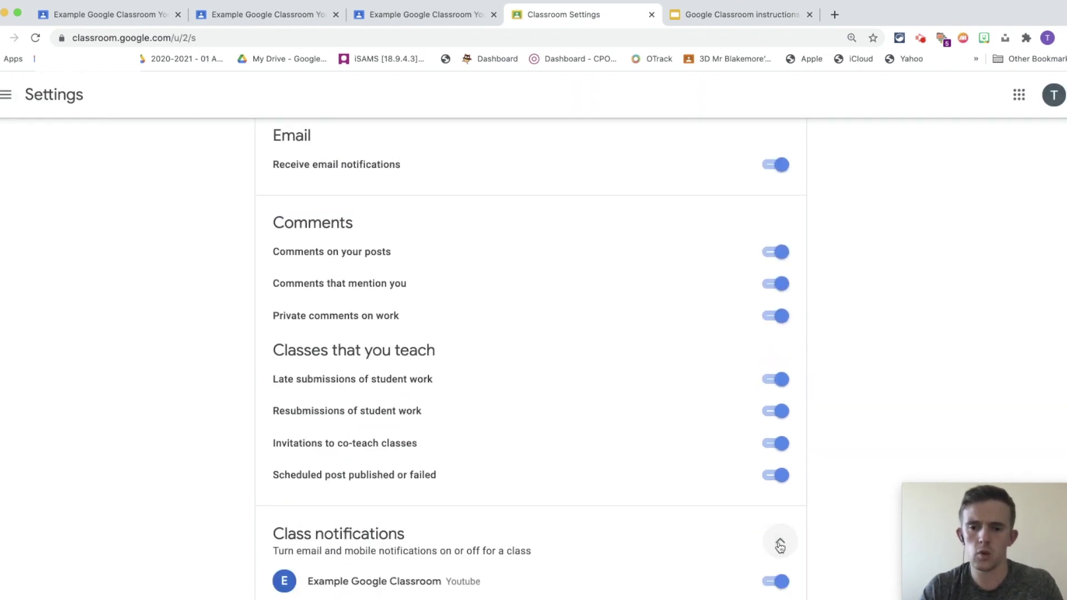
{"action": "scroll", "coordinate": [727, 587], "scroll_direction": "down", "scroll_amount": 1}
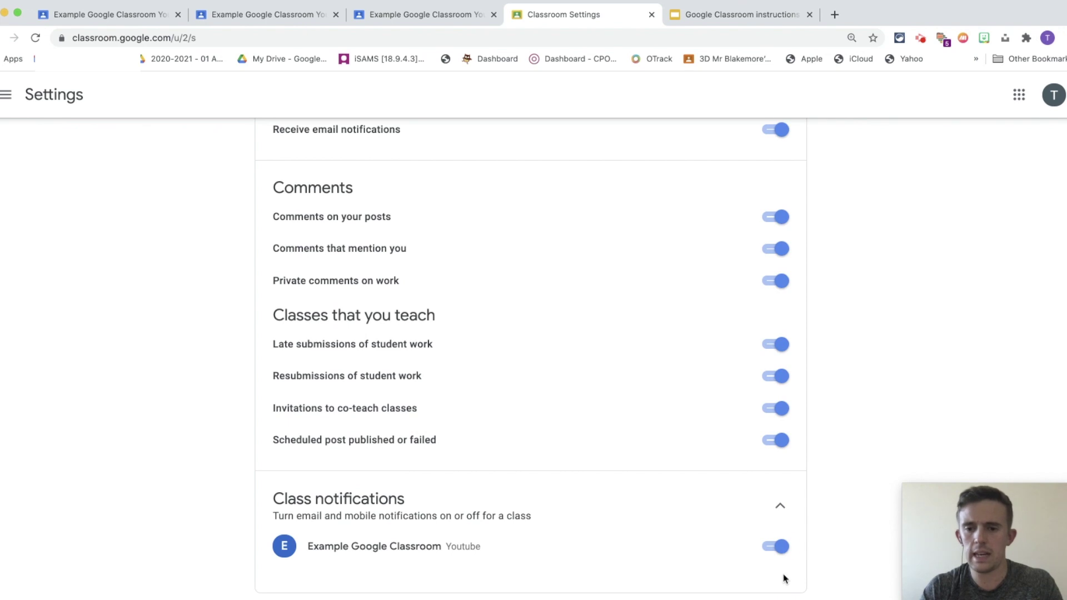
{"action": "left_click", "coordinate": [777, 546]}
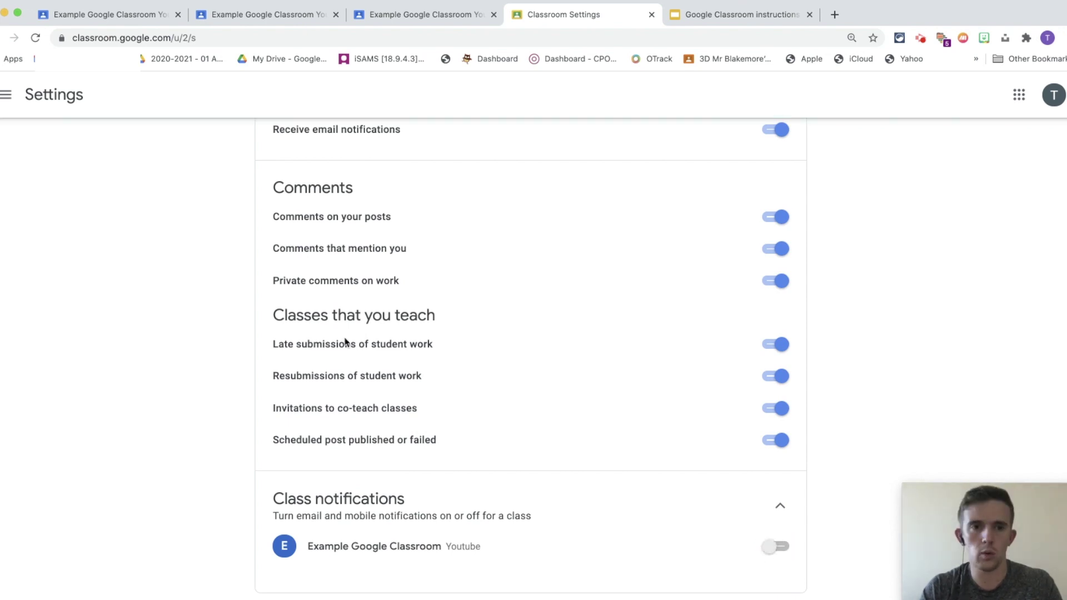
{"action": "scroll", "coordinate": [346, 341], "scroll_direction": "up", "scroll_amount": 6}
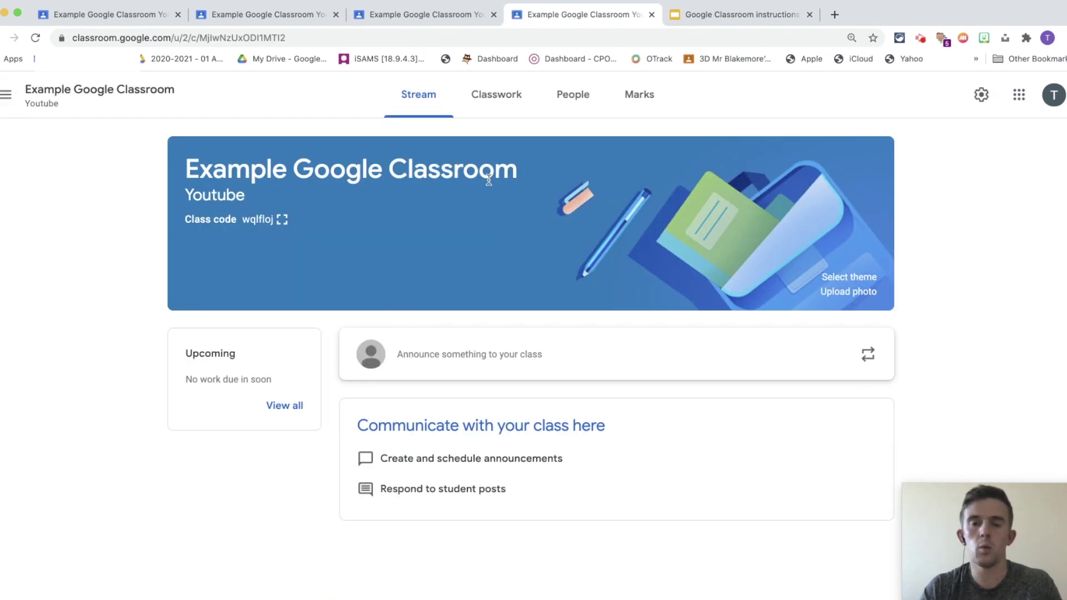
Add a new topic named Humanities on the Classwork page
{"action": "left_click", "coordinate": [502, 111]}
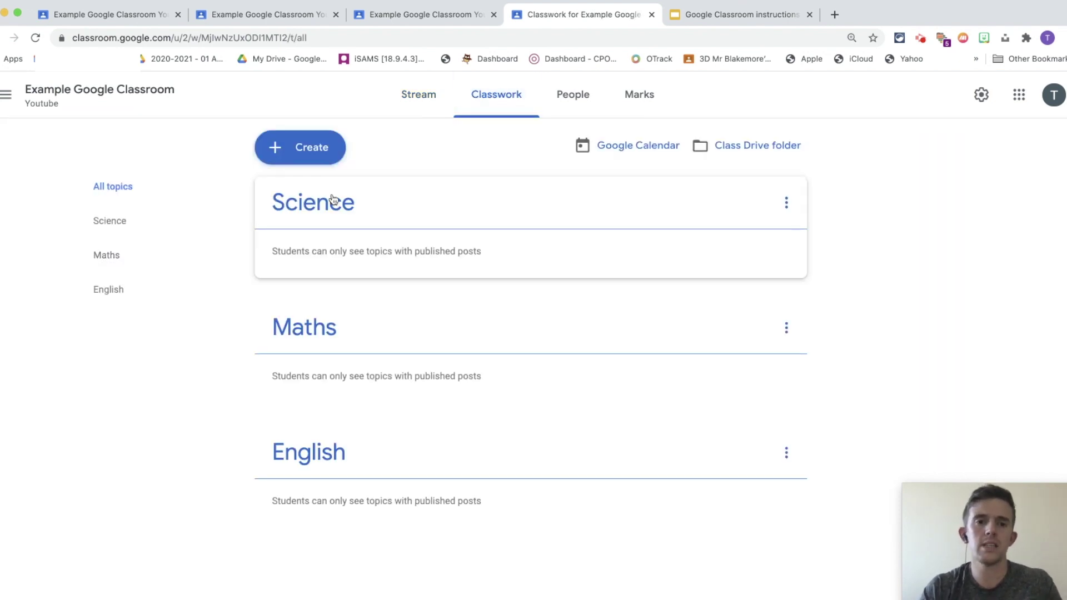
{"action": "left_click", "coordinate": [274, 158]}
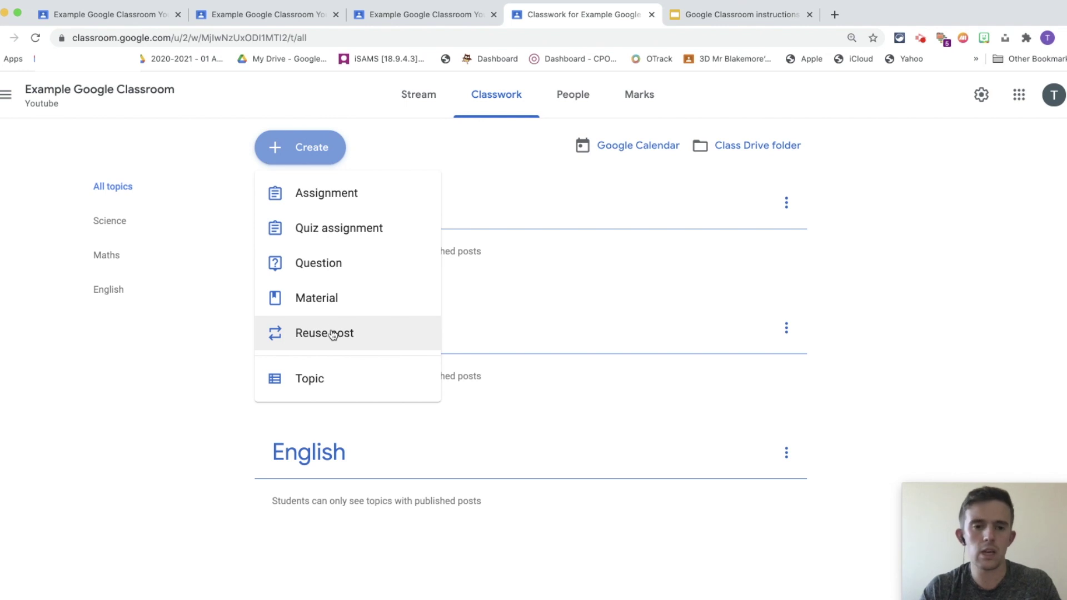
{"action": "left_click", "coordinate": [314, 389]}
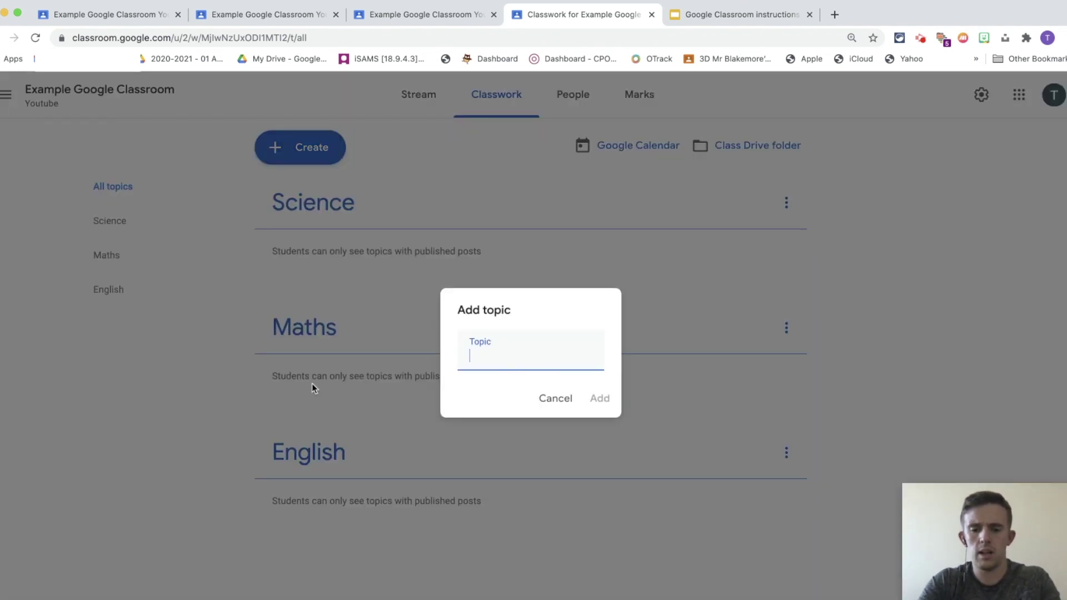
{"action": "type", "text": "Humani"}
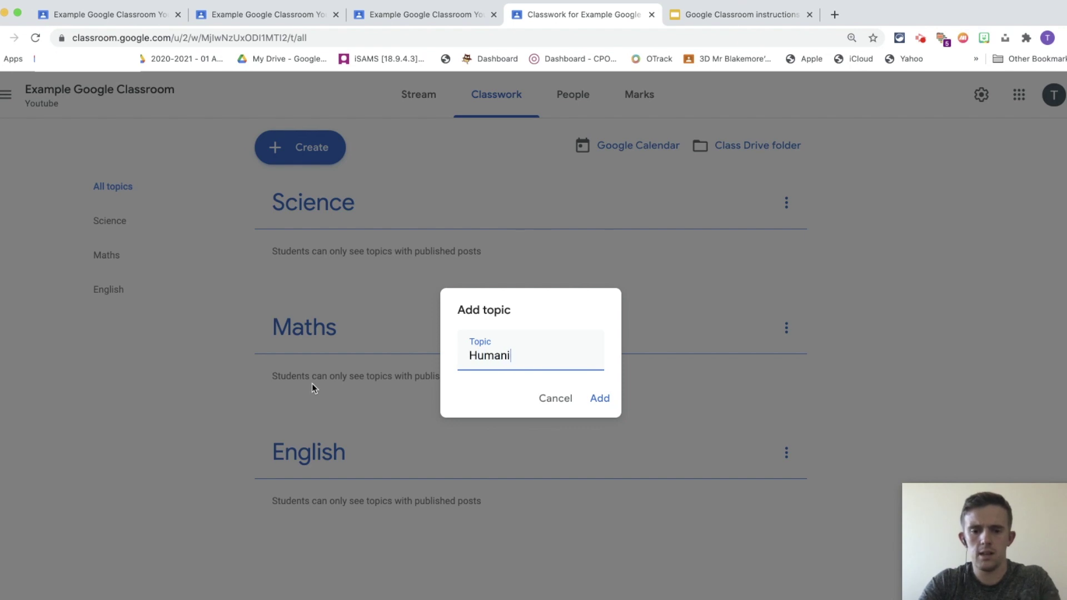
{"action": "type", "text": "ties"}
{"action": "left_click", "coordinate": [598, 398]}
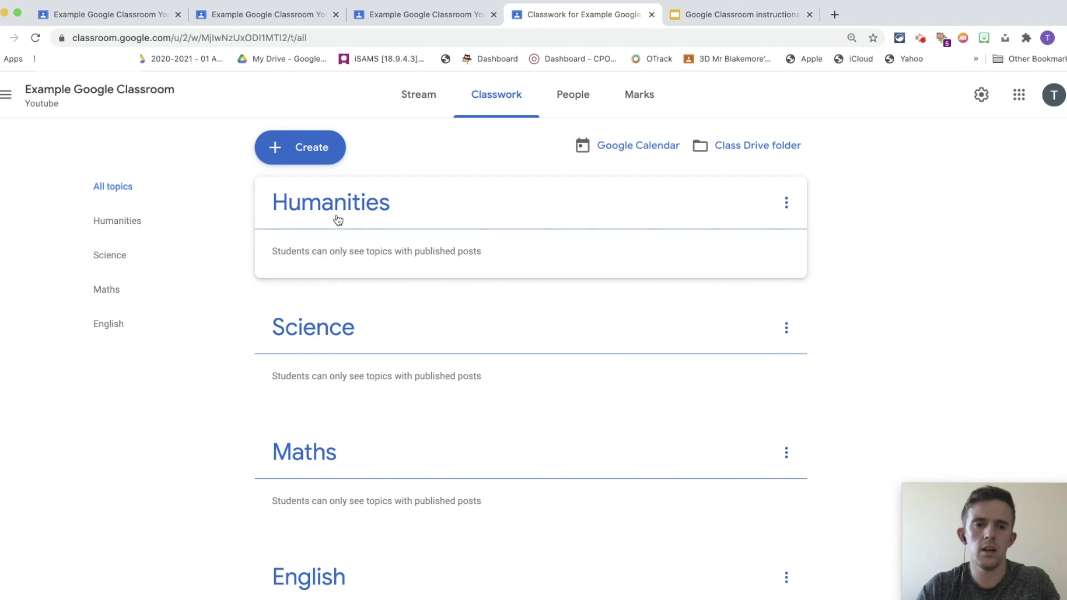
Drag the topics into the order English, Science, Maths, Humanities
{"action": "left_click_drag", "start_coordinate": [341, 209], "coordinate": [343, 536]}
{"action": "left_click_drag", "start_coordinate": [336, 460], "coordinate": [338, 191]}
{"action": "left_click_drag", "start_coordinate": [279, 445], "coordinate": [322, 223]}
{"action": "left_click_drag", "start_coordinate": [326, 432], "coordinate": [334, 311]}
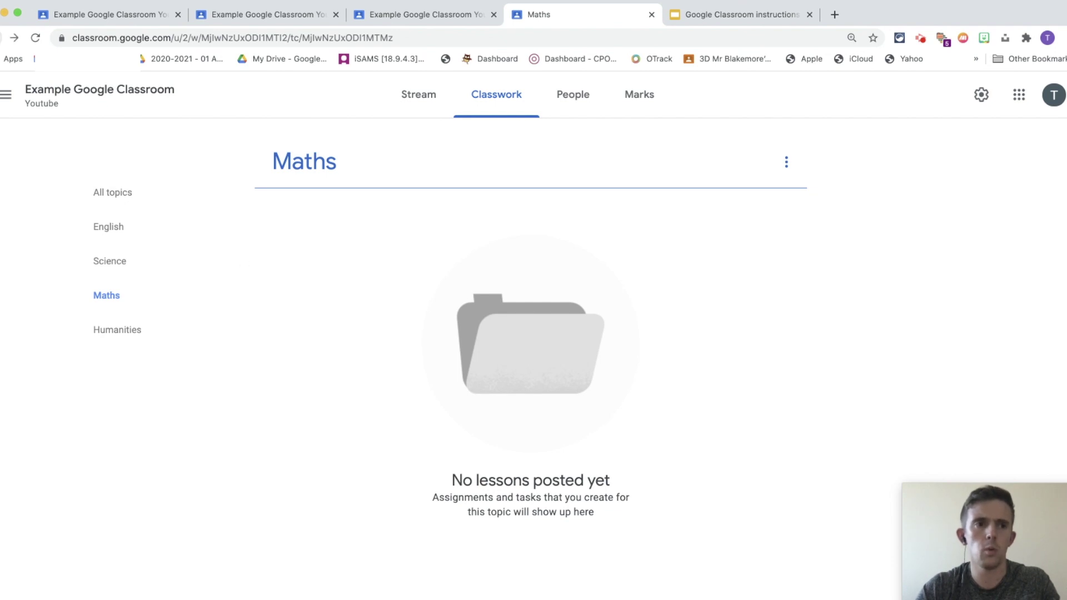
{"action": "left_click", "coordinate": [2, 38]}
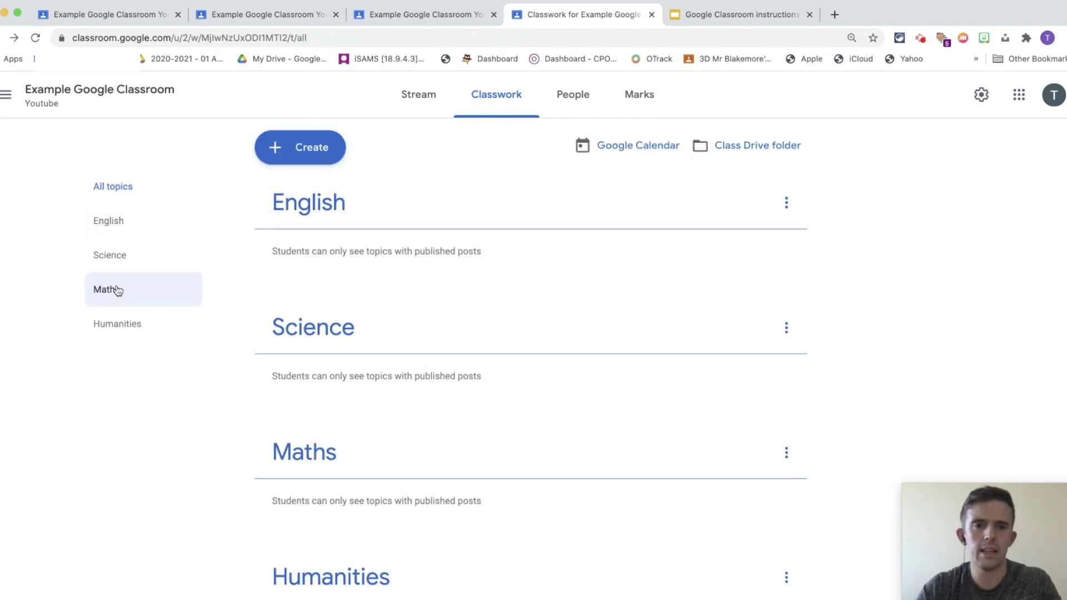
Start a new assignment titled 'Google Classroom Instructions' and switch to the instruction slides
{"action": "left_click", "coordinate": [281, 157]}
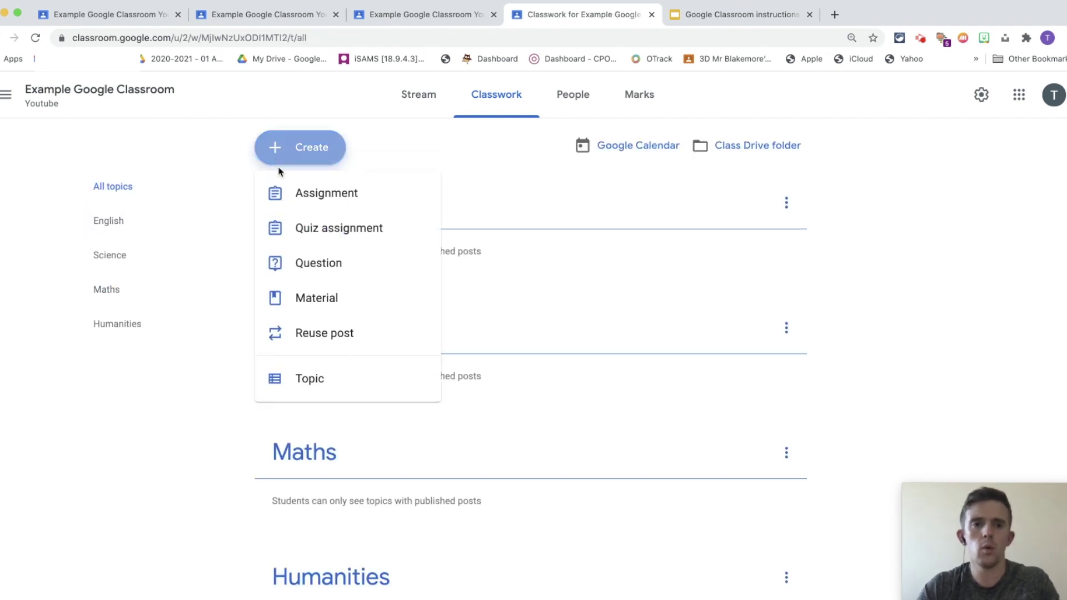
{"action": "left_click", "coordinate": [280, 195]}
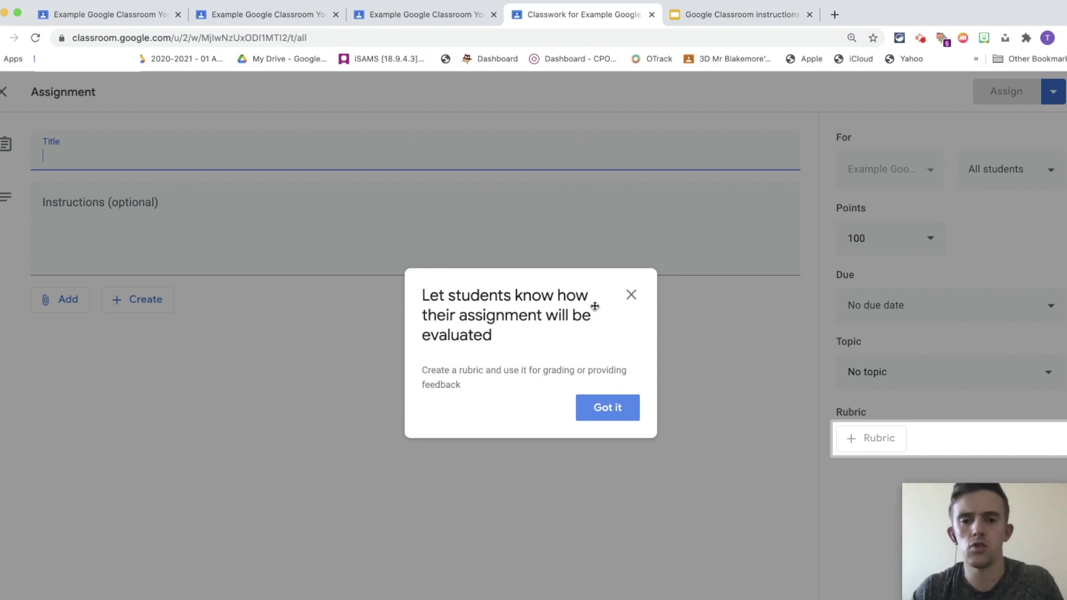
{"action": "left_click", "coordinate": [632, 298]}
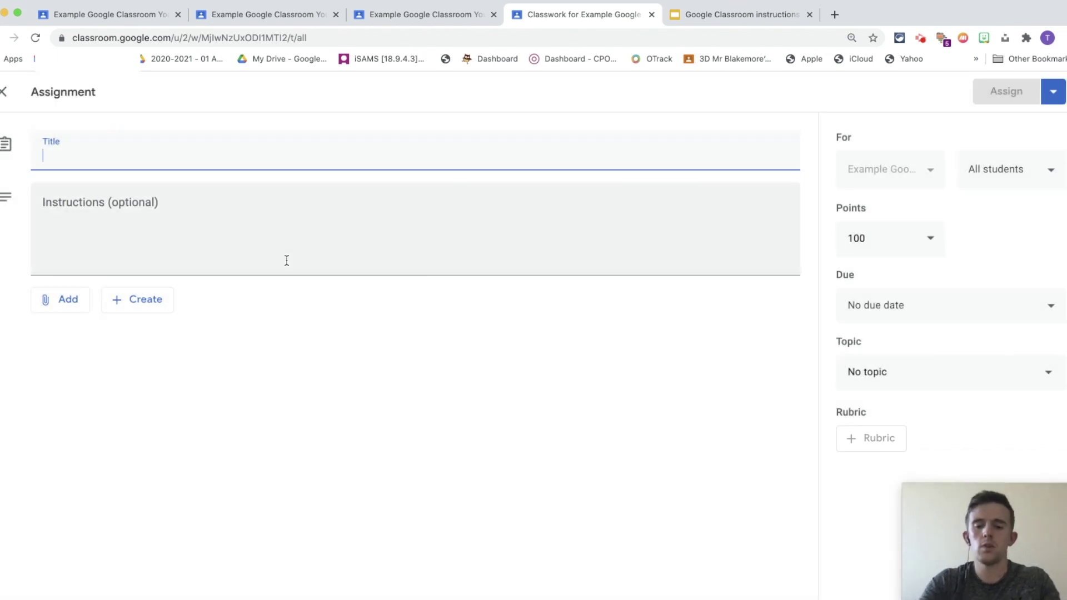
{"action": "type", "text": "Google C"}
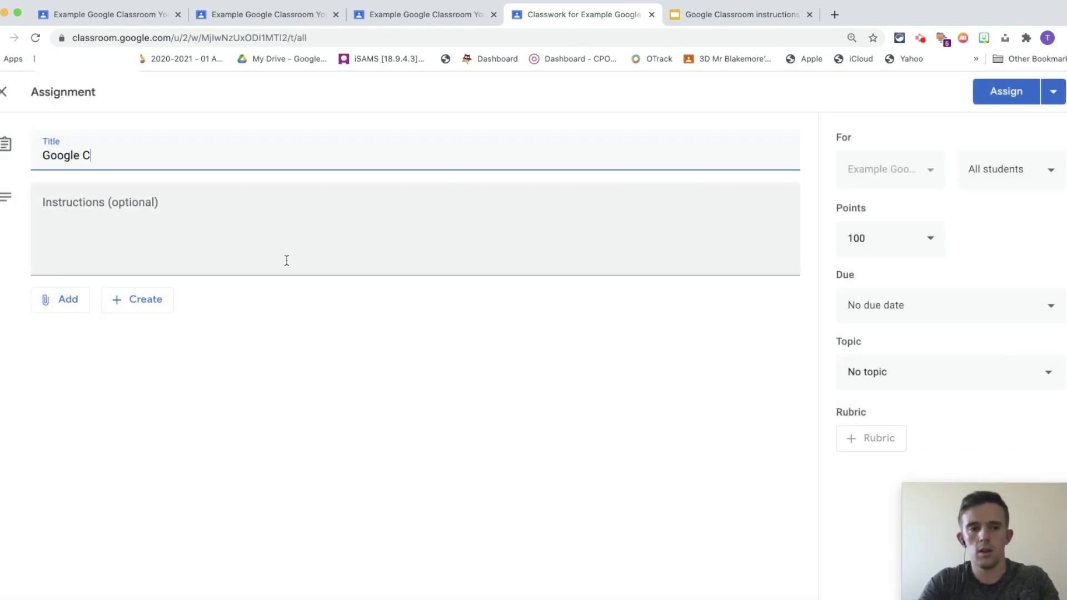
{"action": "key", "text": "BackSpace"}
{"action": "type", "text": "Cl"}
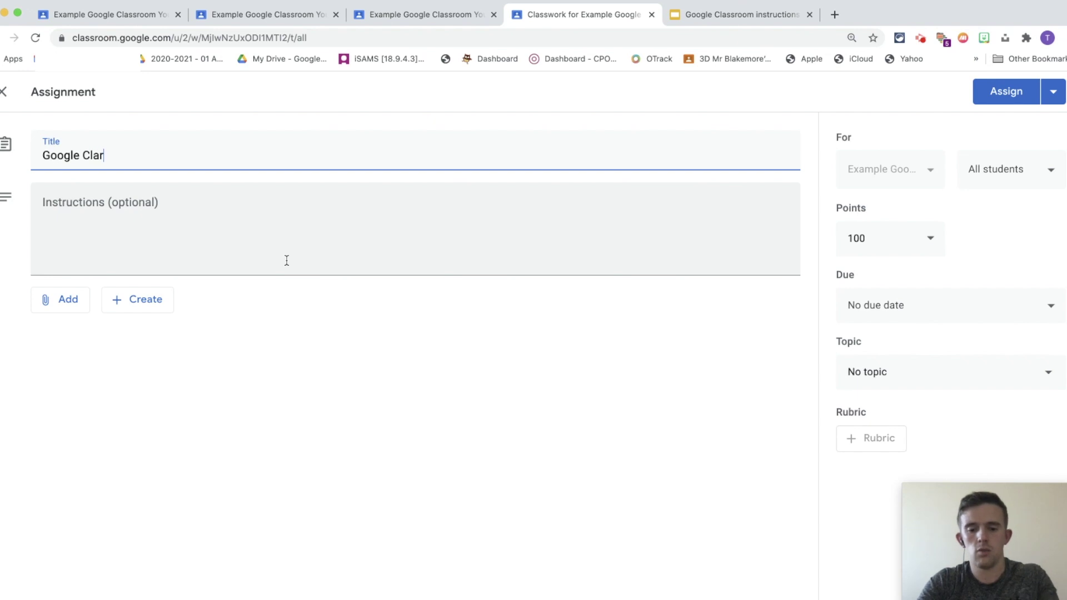
{"action": "type", "text": "assroom I"}
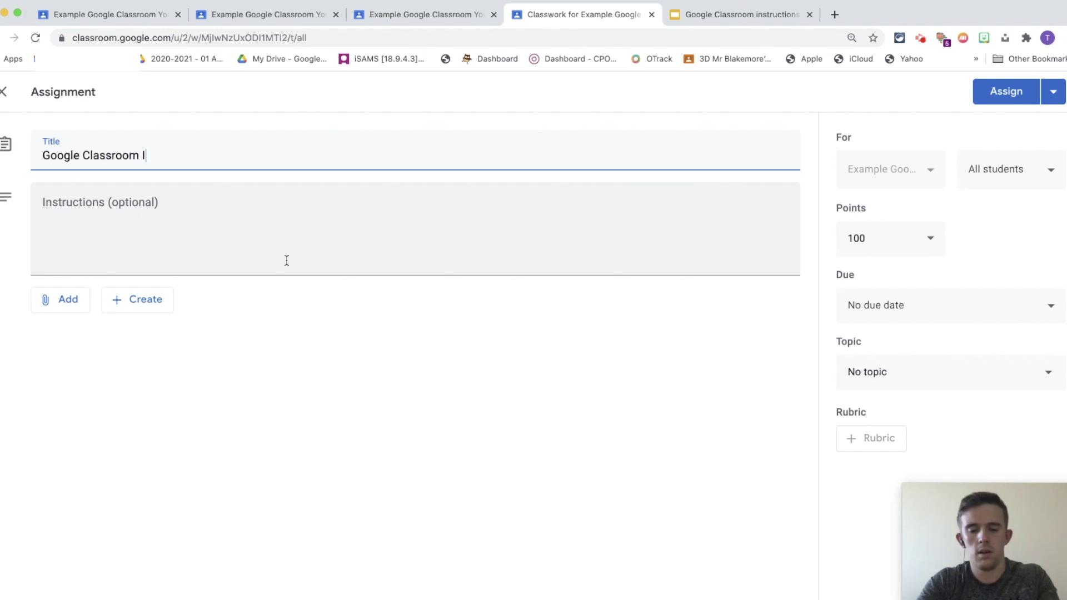
{"action": "type", "text": "nstructions"}
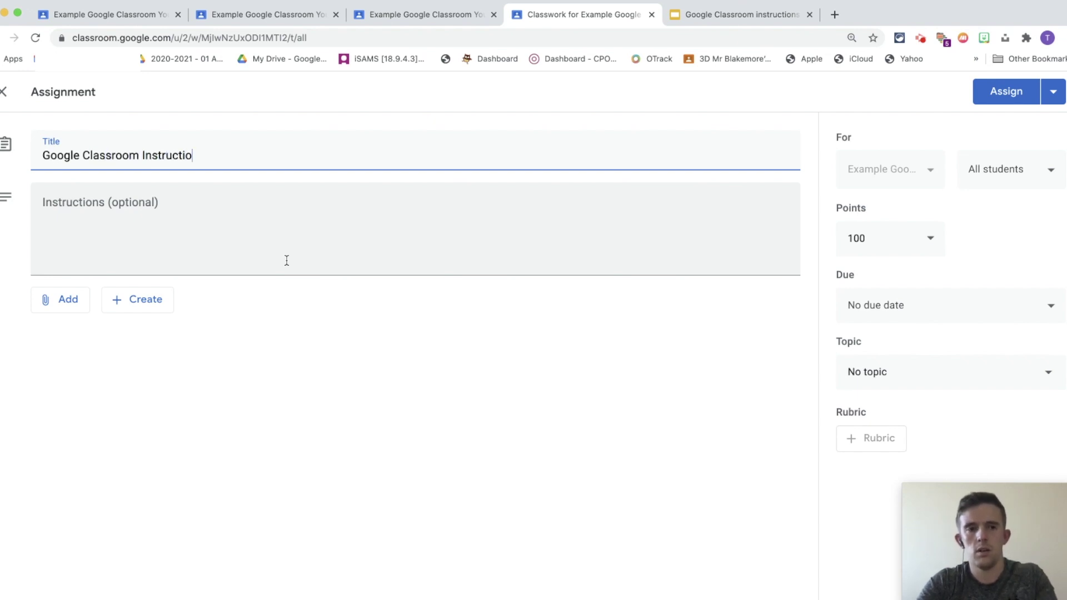
{"action": "left_click", "coordinate": [756, 14]}
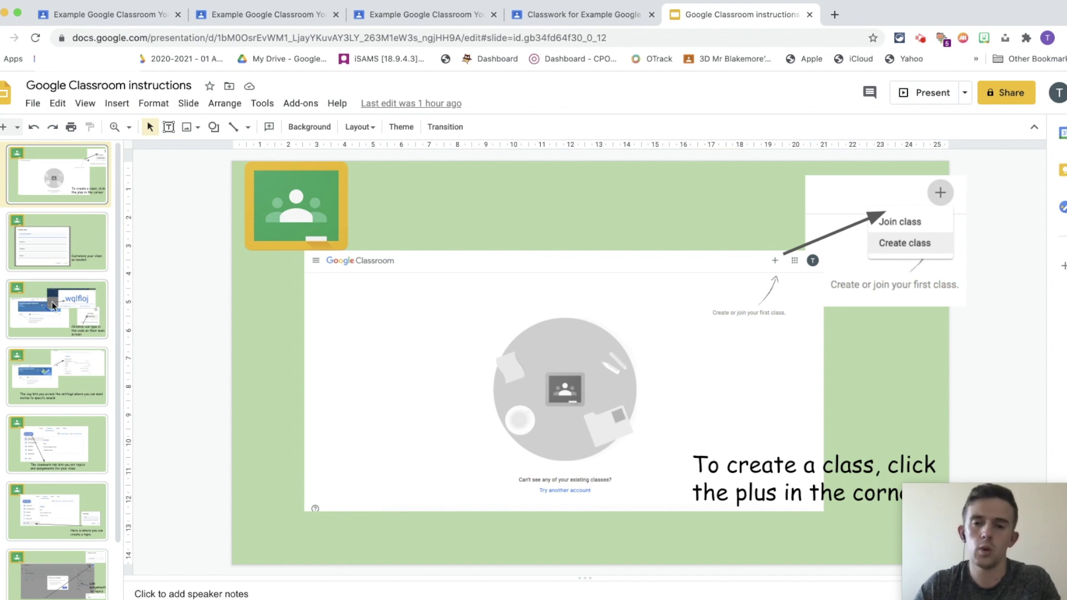
Return from the slide deck to the 'Google Classroom Instructions' assignment draft
{"action": "scroll", "coordinate": [54, 324], "scroll_direction": "down", "scroll_amount": 2}
{"action": "scroll", "coordinate": [54, 324], "scroll_direction": "up", "scroll_amount": 2}
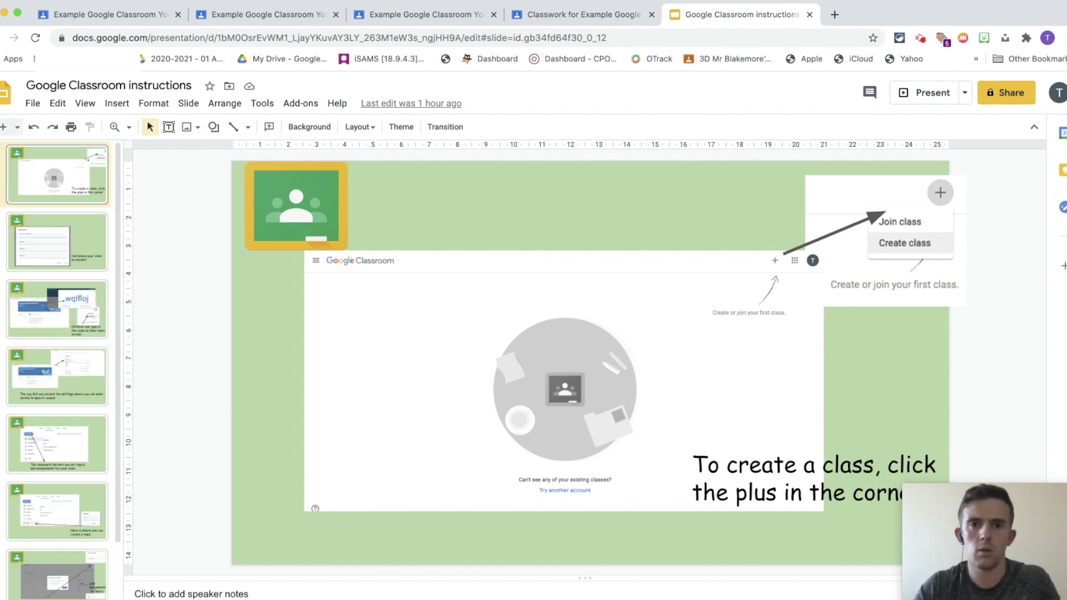
{"action": "left_click", "coordinate": [591, 22]}
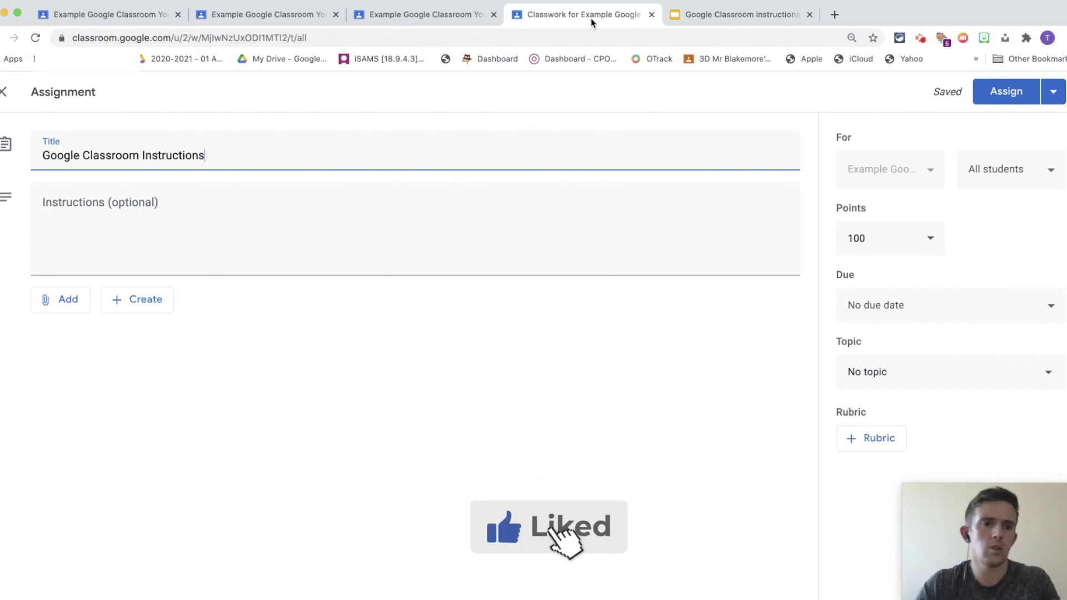
Focus the Instructions box and show the Google Drive, Link, File and YouTube attachment choices
{"action": "left_click", "coordinate": [394, 226]}
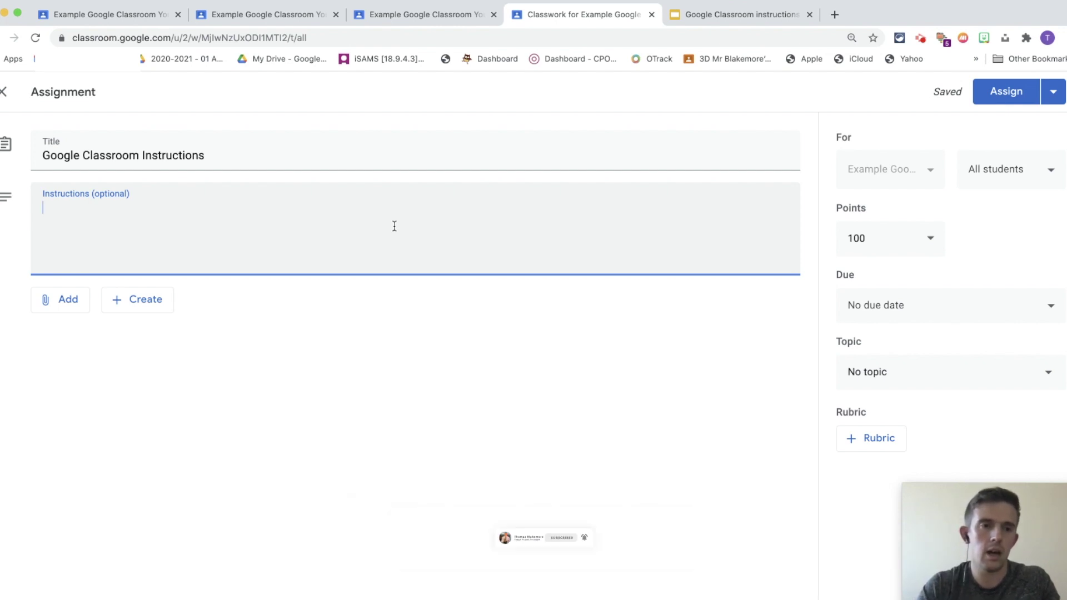
{"action": "left_click", "coordinate": [44, 303]}
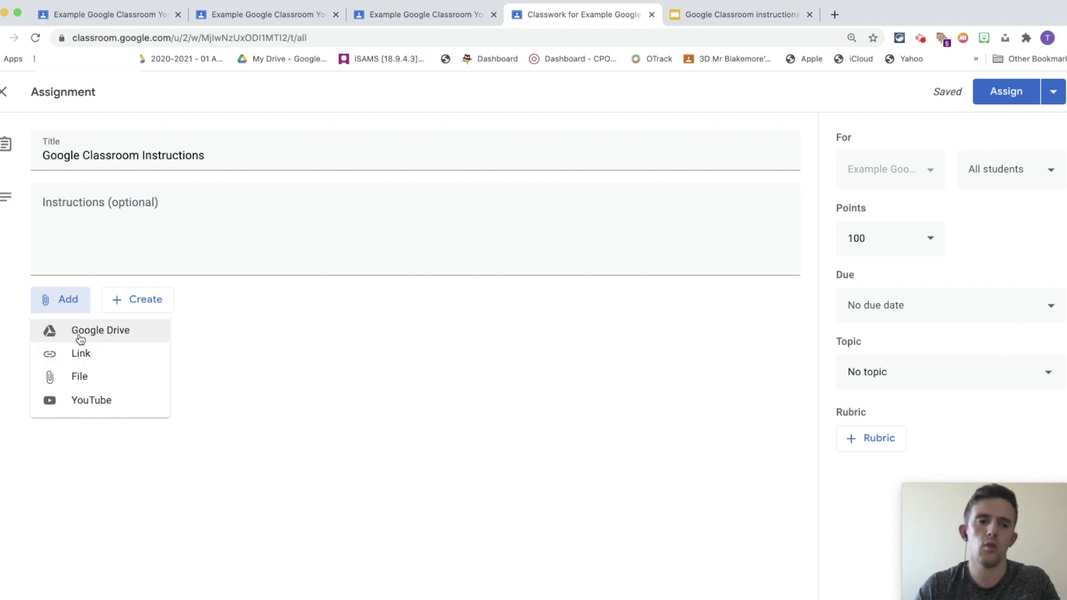
Insert the 'Google Classroom instructions' slides from Drive's Recent files as an assignment attachment
{"action": "left_click", "coordinate": [81, 333]}
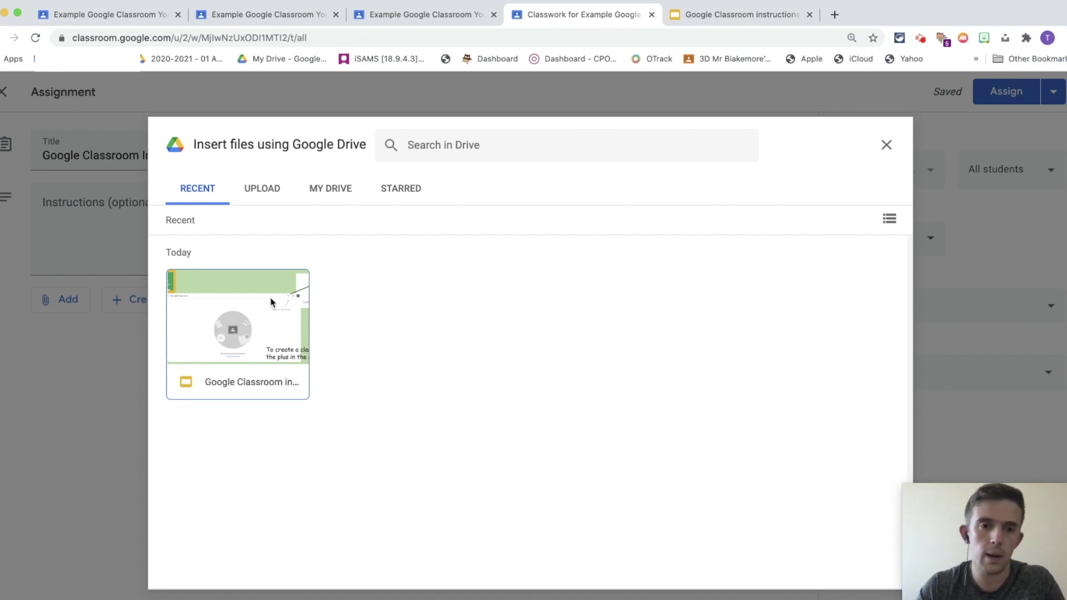
{"action": "left_click", "coordinate": [257, 309]}
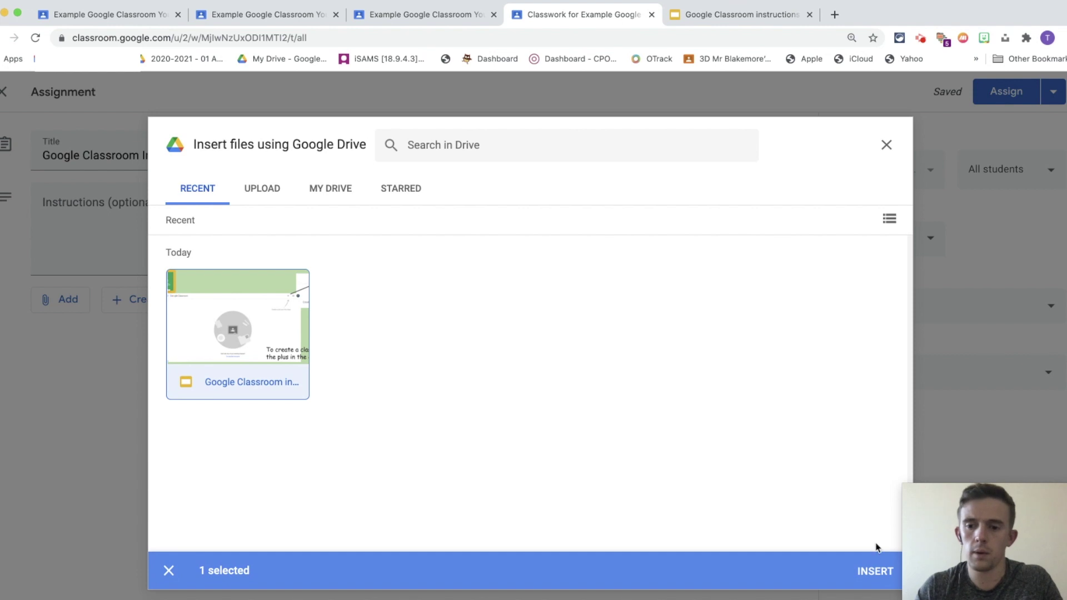
{"action": "left_click", "coordinate": [877, 571]}
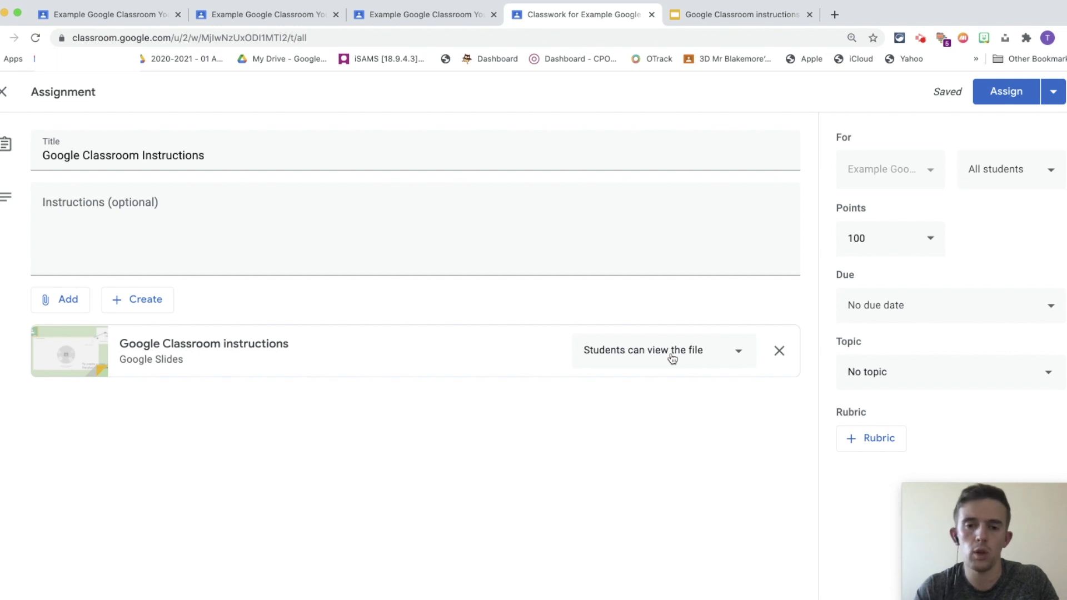
Change the attached slides' student access to 'Make a copy for each student'
{"action": "left_click", "coordinate": [672, 359]}
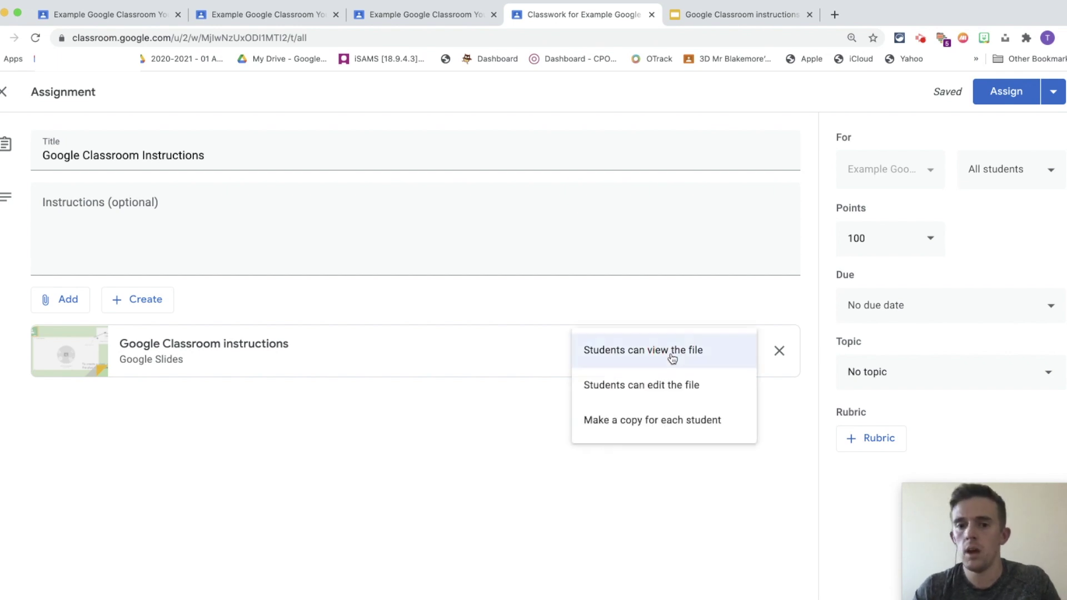
{"action": "left_click", "coordinate": [652, 397]}
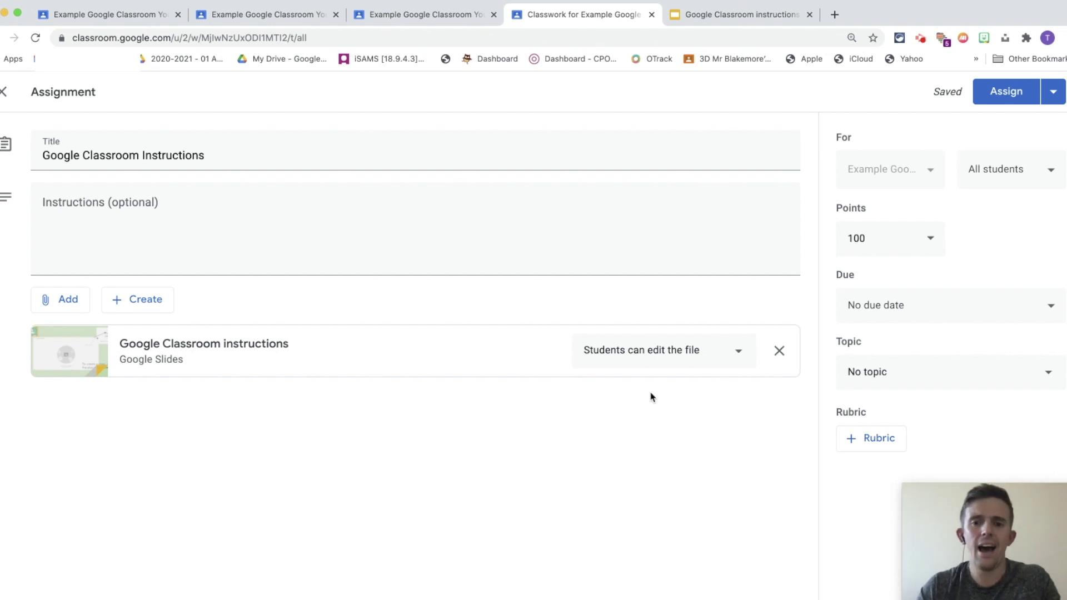
{"action": "left_click", "coordinate": [658, 360]}
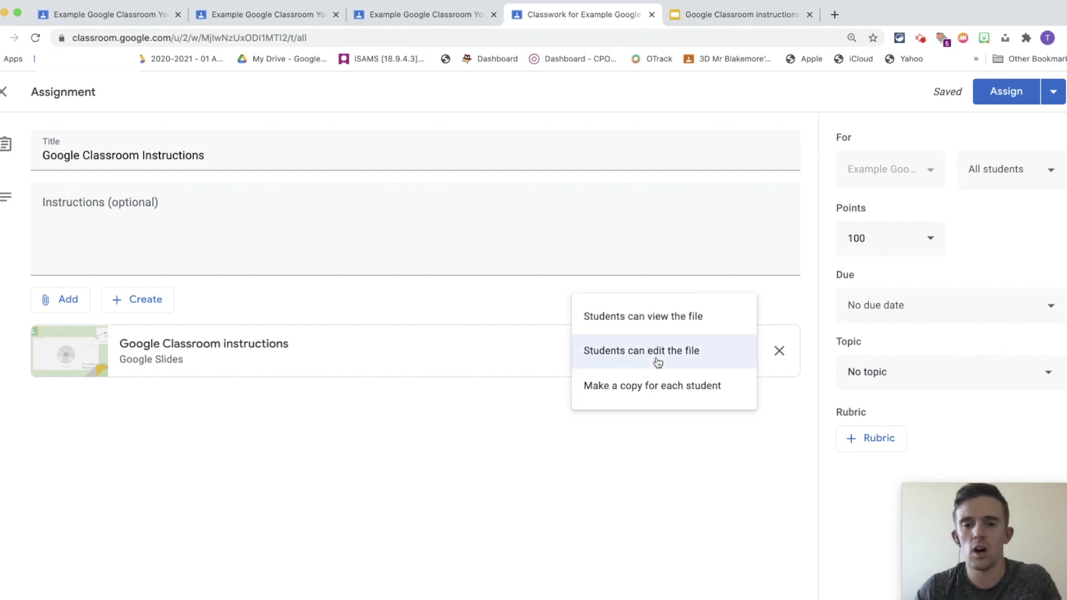
{"action": "left_click", "coordinate": [652, 398]}
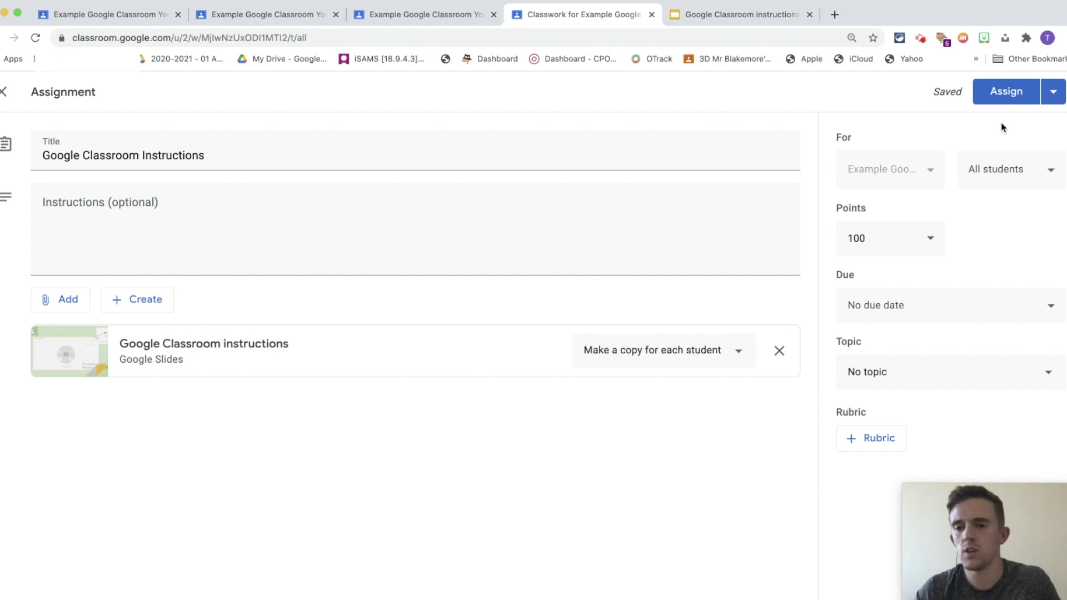
Put the assignment under the English topic and cancel scheduling it
{"action": "left_click", "coordinate": [899, 381]}
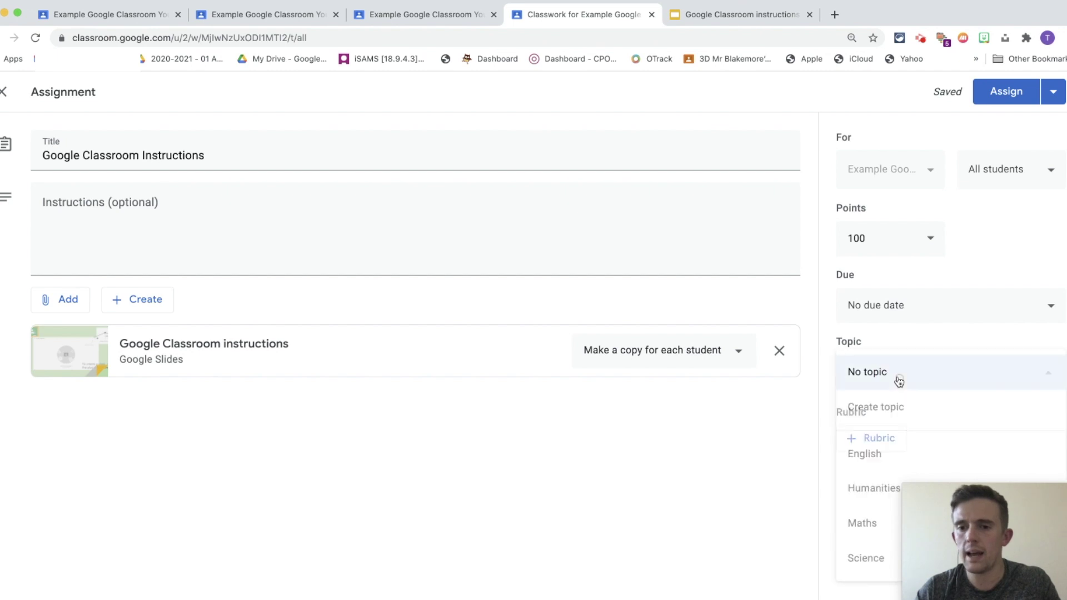
{"action": "left_click", "coordinate": [872, 461]}
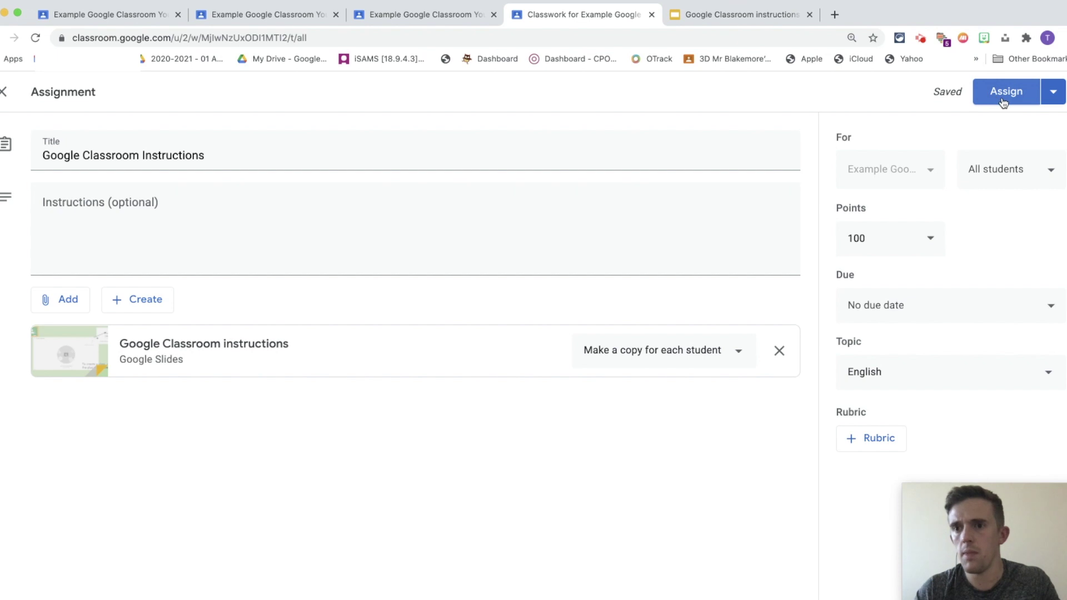
{"action": "left_click", "coordinate": [1048, 99]}
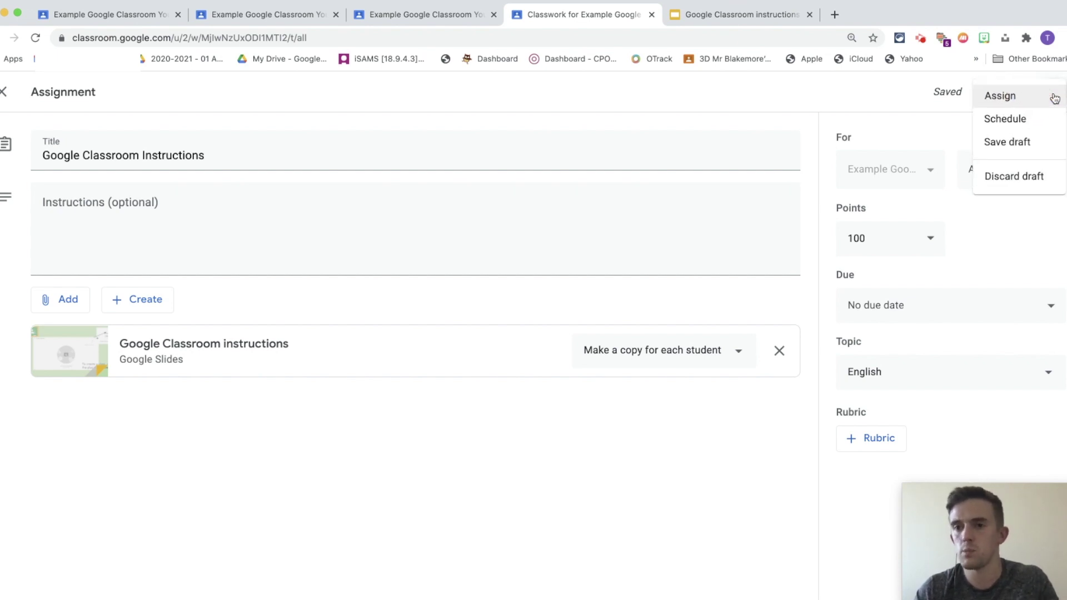
{"action": "left_click", "coordinate": [1029, 116]}
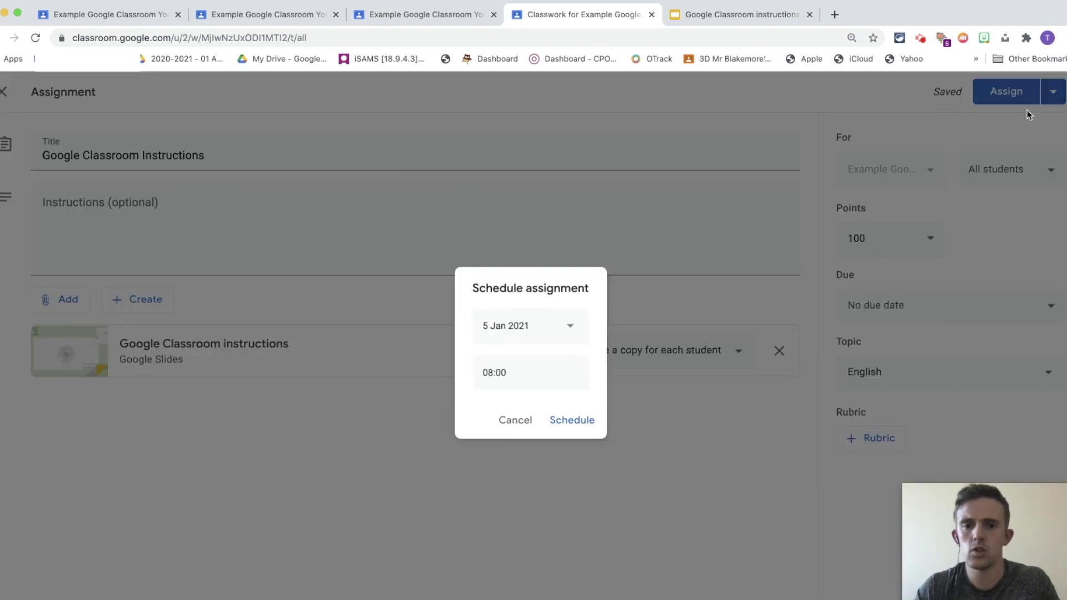
{"action": "left_click", "coordinate": [510, 420]}
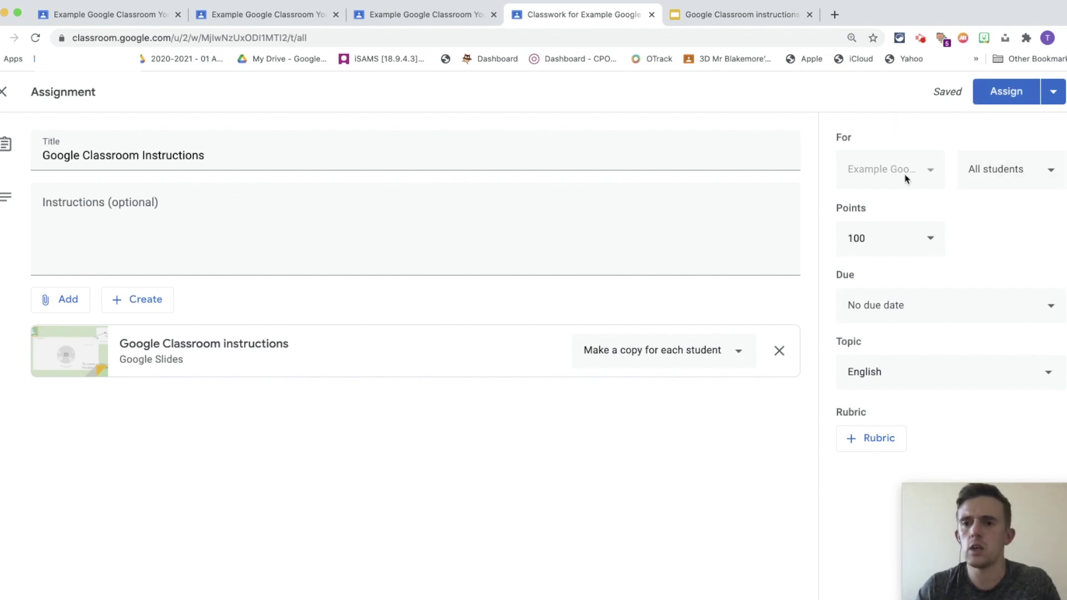
Toggle individual student recipients, reselect All students, and post the assignment
{"action": "left_click", "coordinate": [1034, 184]}
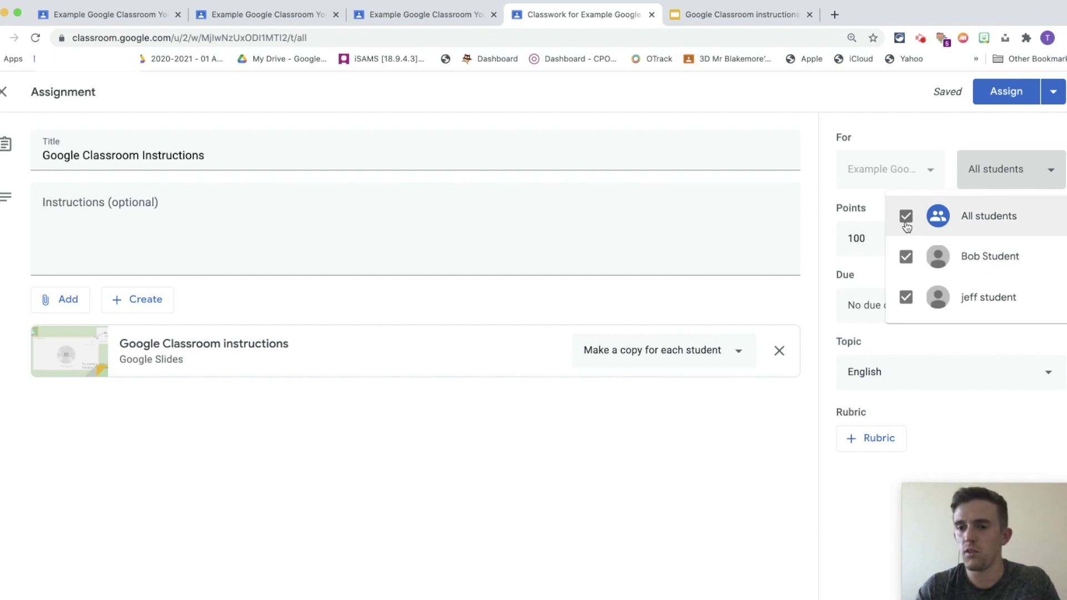
{"action": "left_click", "coordinate": [907, 256]}
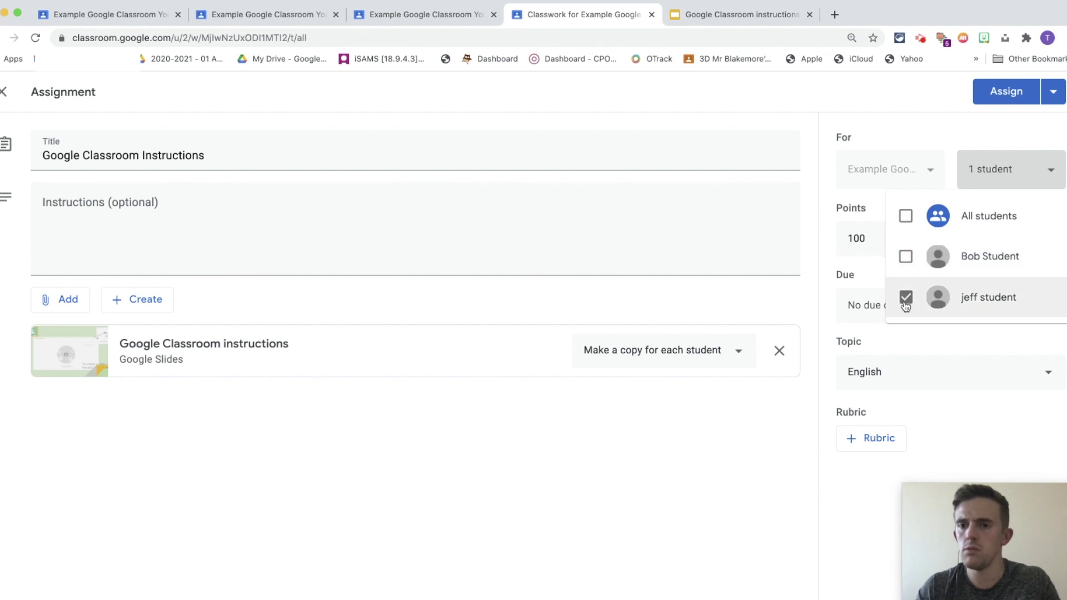
{"action": "left_click", "coordinate": [906, 297]}
{"action": "left_click", "coordinate": [906, 256]}
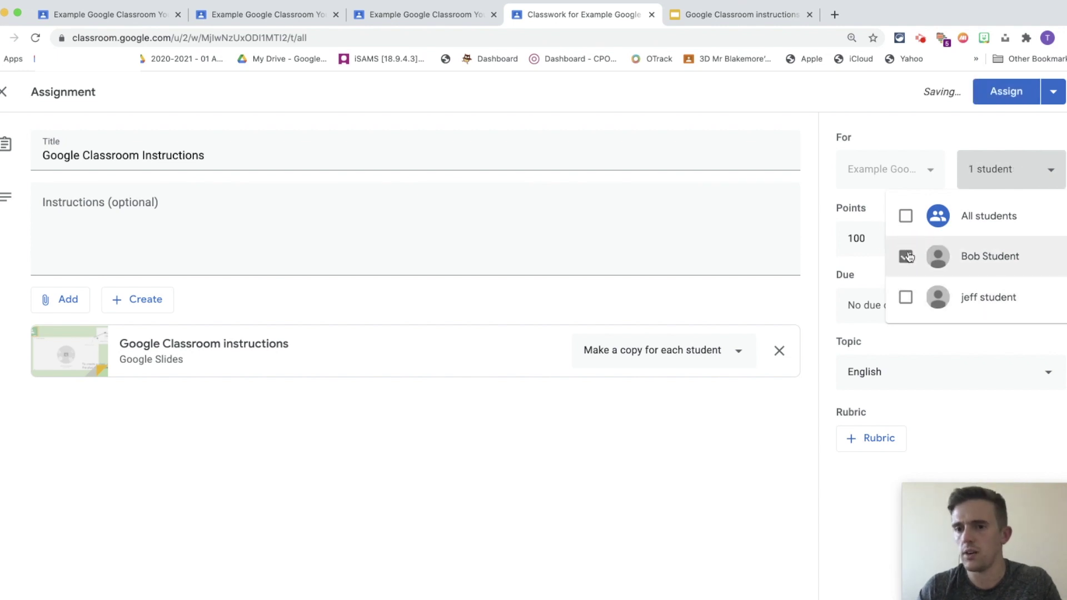
{"action": "left_click", "coordinate": [906, 216]}
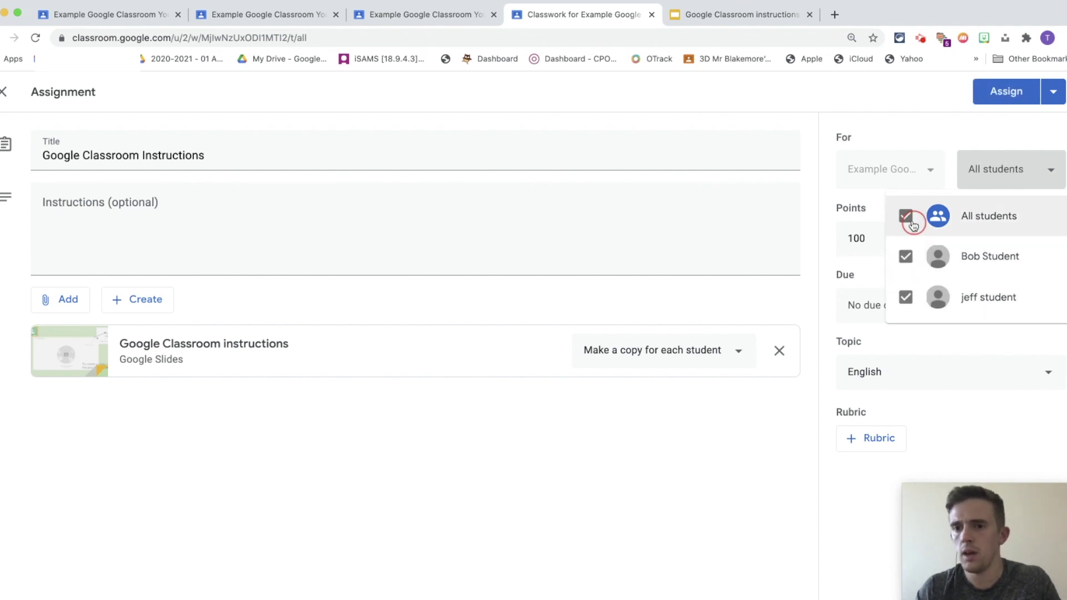
{"action": "left_click", "coordinate": [1000, 102]}
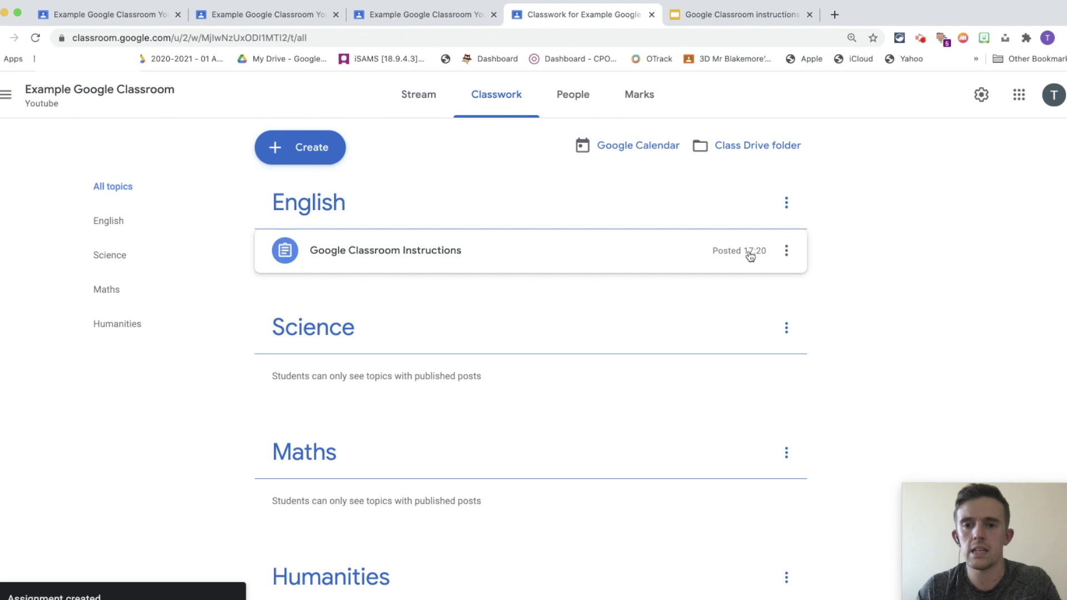
Switch to the student's account and open the class's Classwork page
{"action": "left_click", "coordinate": [1054, 96]}
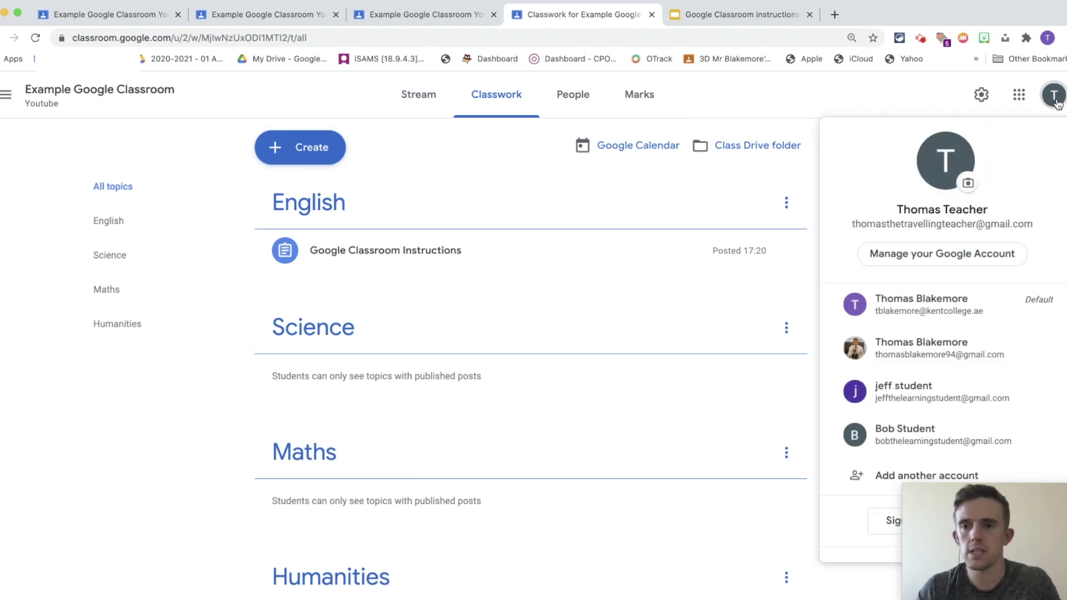
{"action": "left_click", "coordinate": [889, 396]}
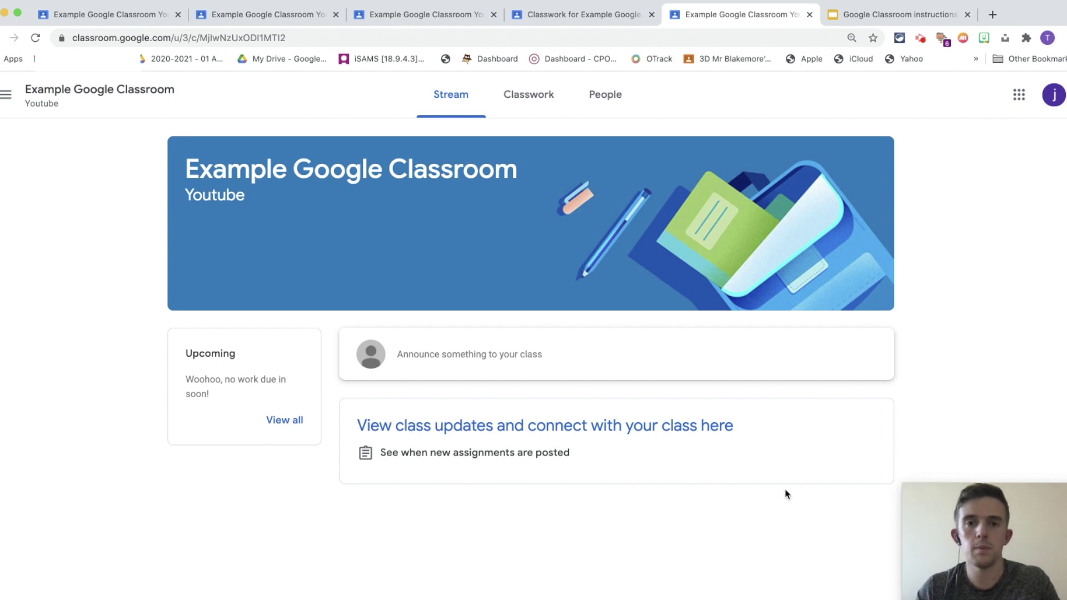
{"action": "left_click", "coordinate": [534, 107]}
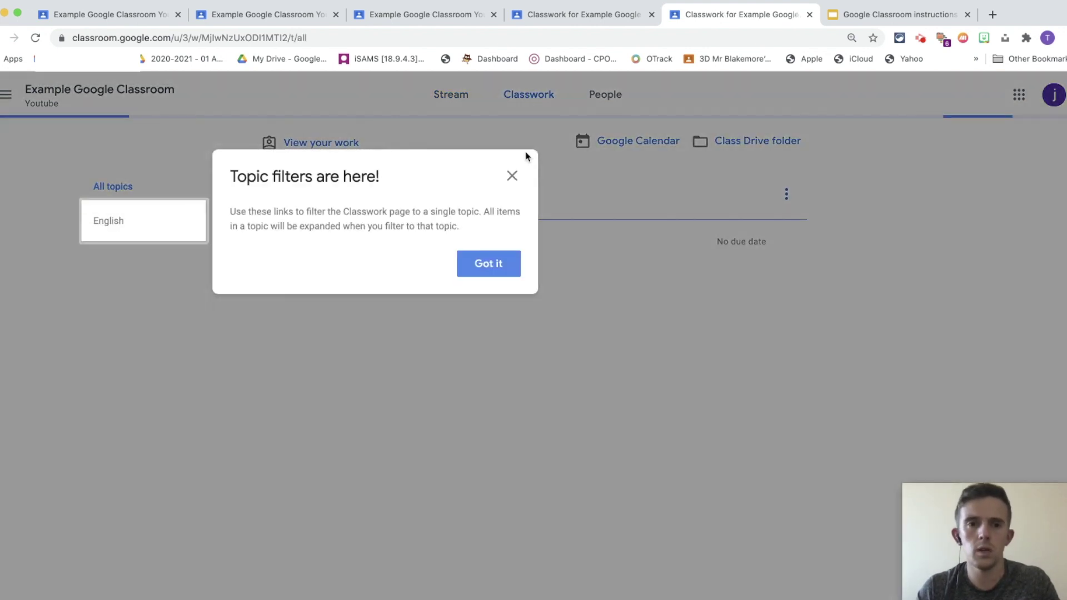
As the student, open the Google Classroom Instructions assignment and their own slides copy
{"action": "left_click", "coordinate": [511, 175]}
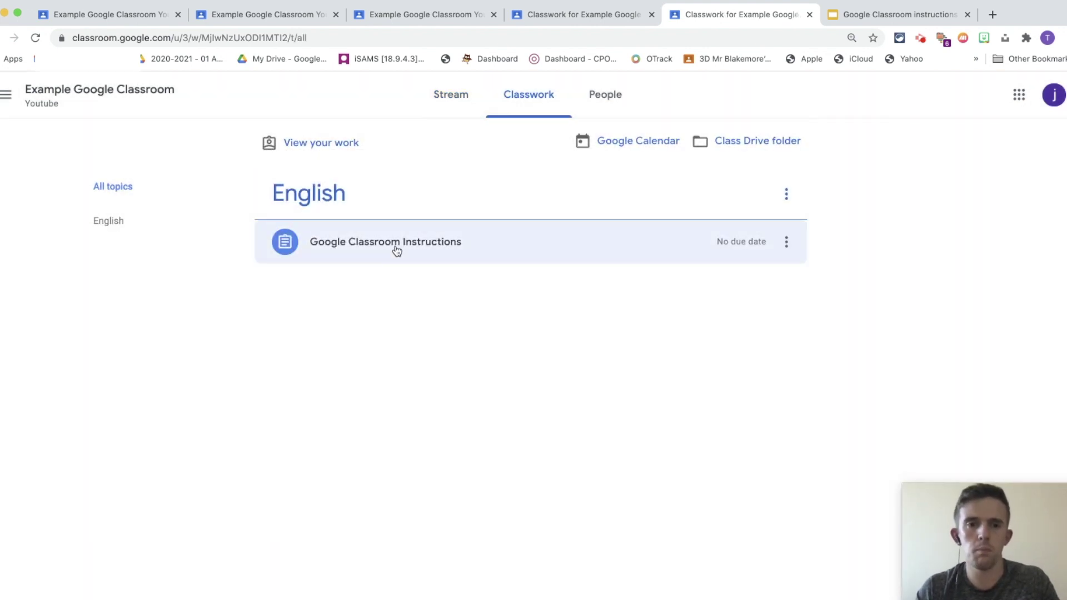
{"action": "left_click", "coordinate": [389, 251]}
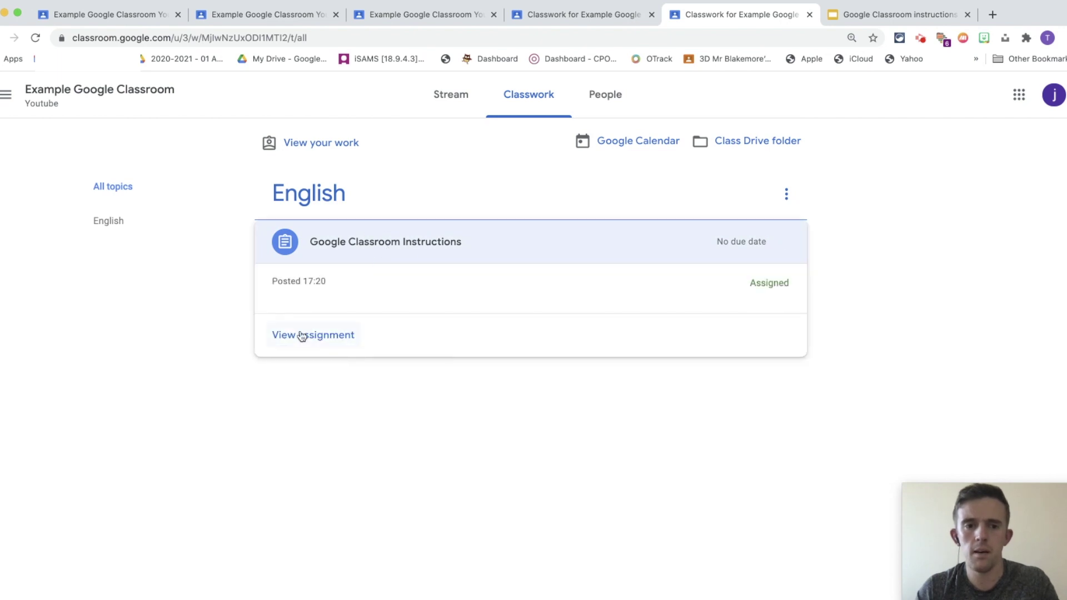
{"action": "left_click", "coordinate": [314, 408]}
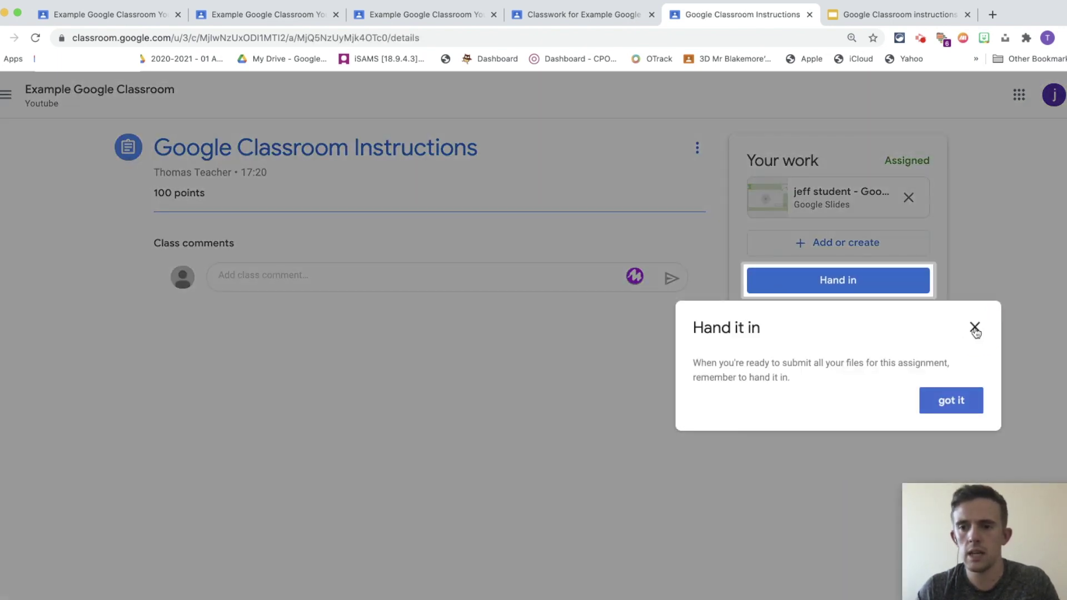
{"action": "left_click", "coordinate": [976, 329]}
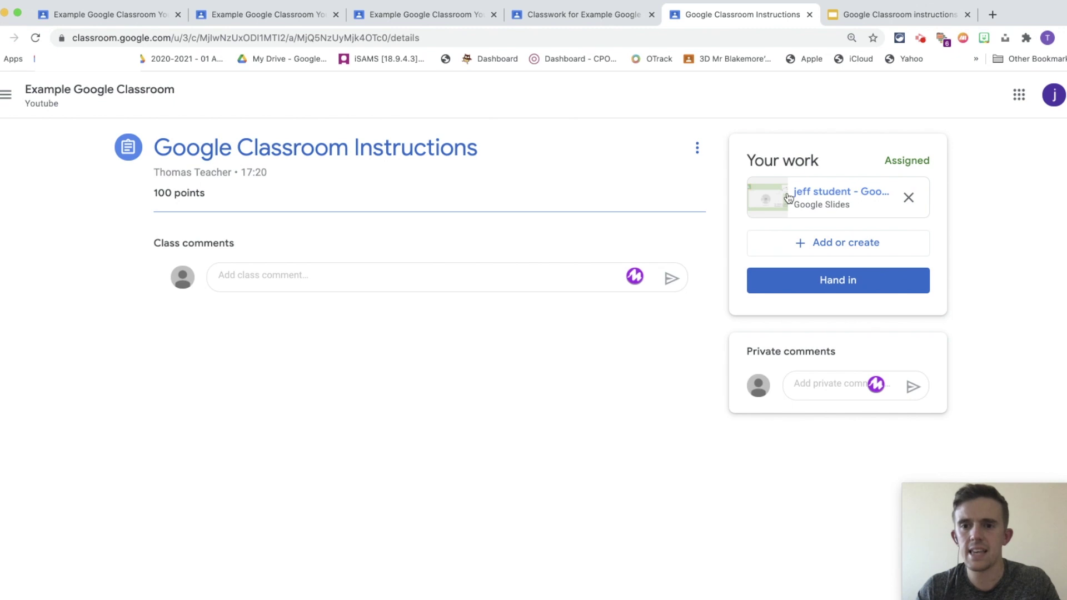
{"action": "left_click", "coordinate": [849, 195]}
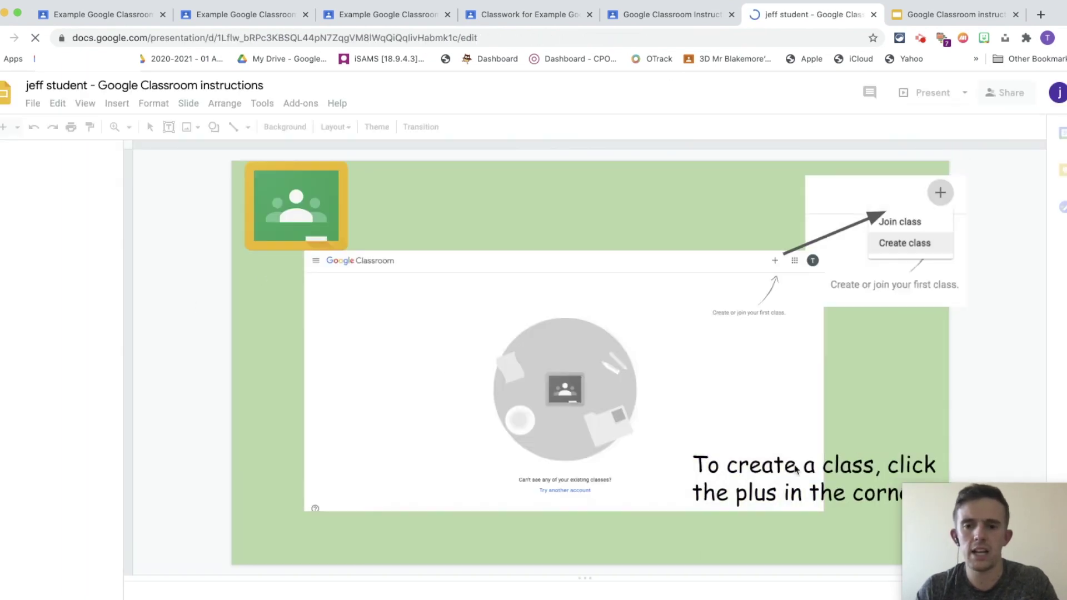
Drag the slide's caption text box further left, then go back to the assignment tab
{"action": "left_click", "coordinate": [770, 467]}
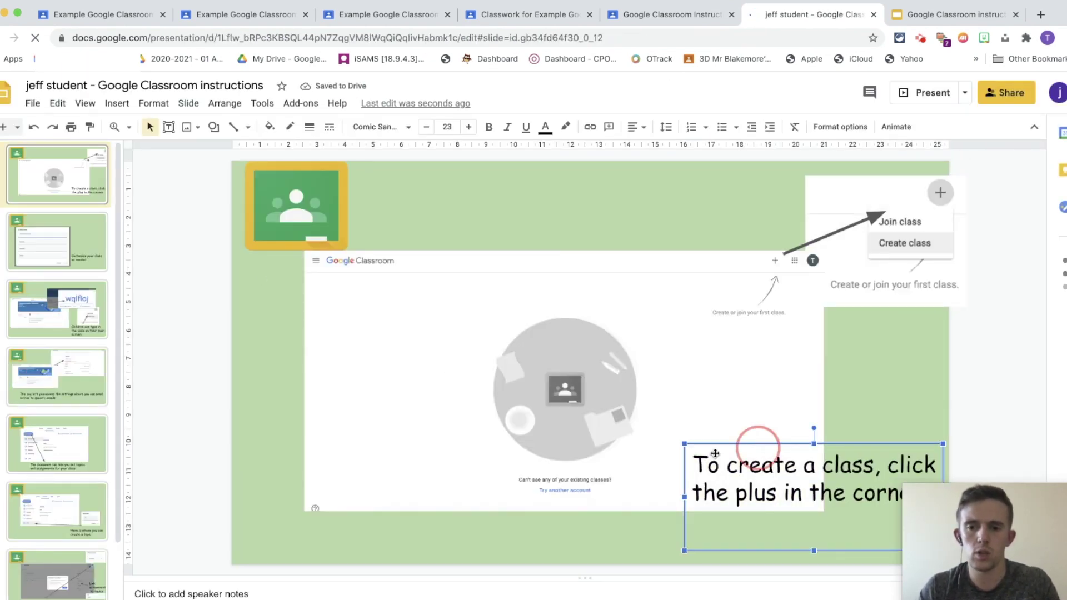
{"action": "left_click_drag", "start_coordinate": [758, 451], "coordinate": [689, 455]}
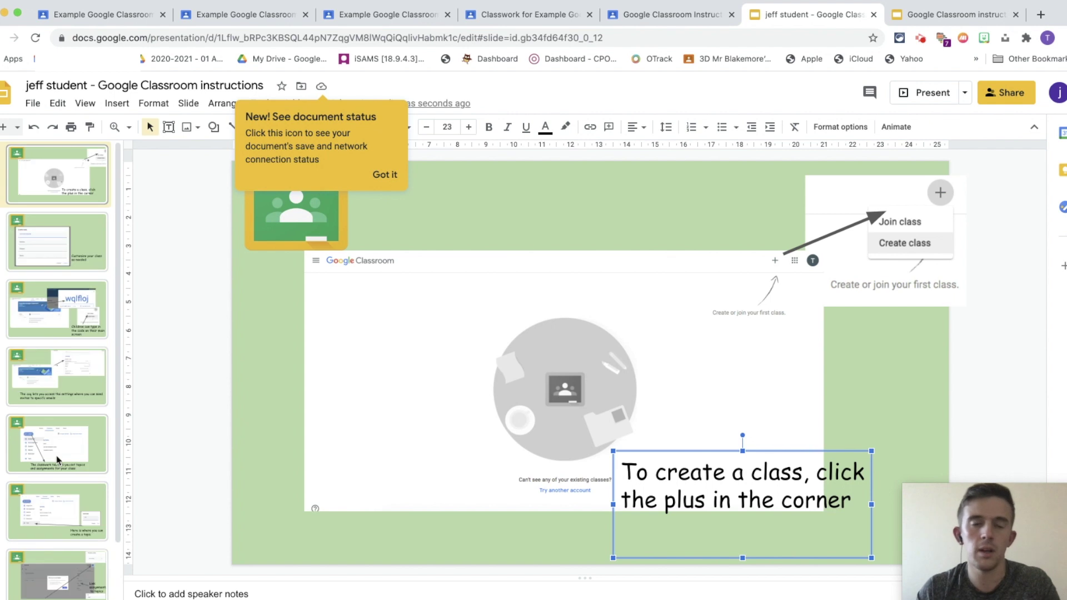
{"action": "left_click", "coordinate": [648, 16]}
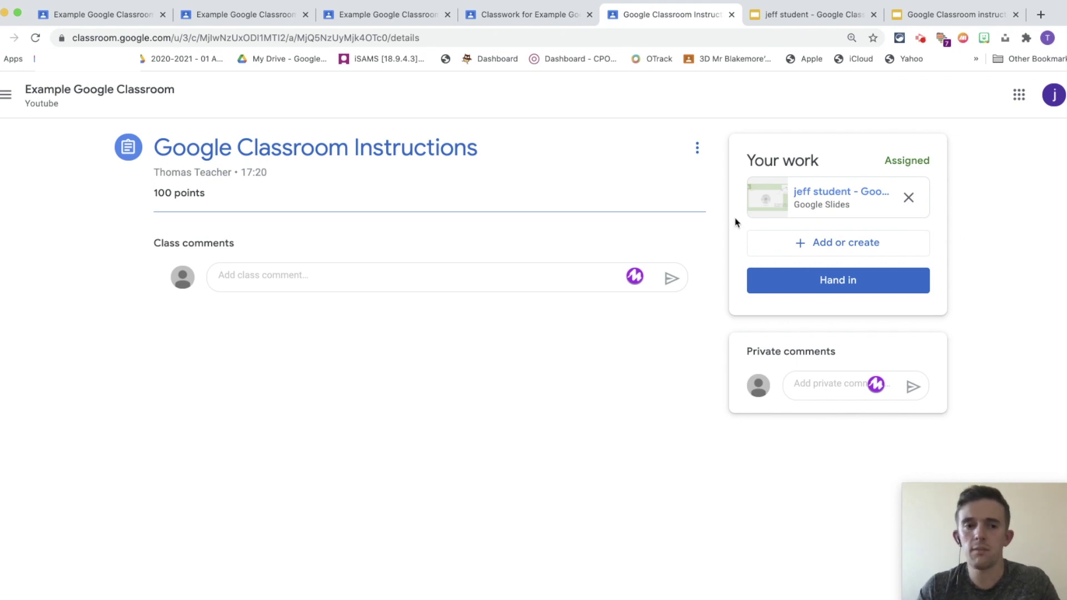
Hand in the student's slides copy for Google Classroom Instructions and confirm the submission
{"action": "left_click", "coordinate": [311, 276]}
{"action": "left_click", "coordinate": [569, 320]}
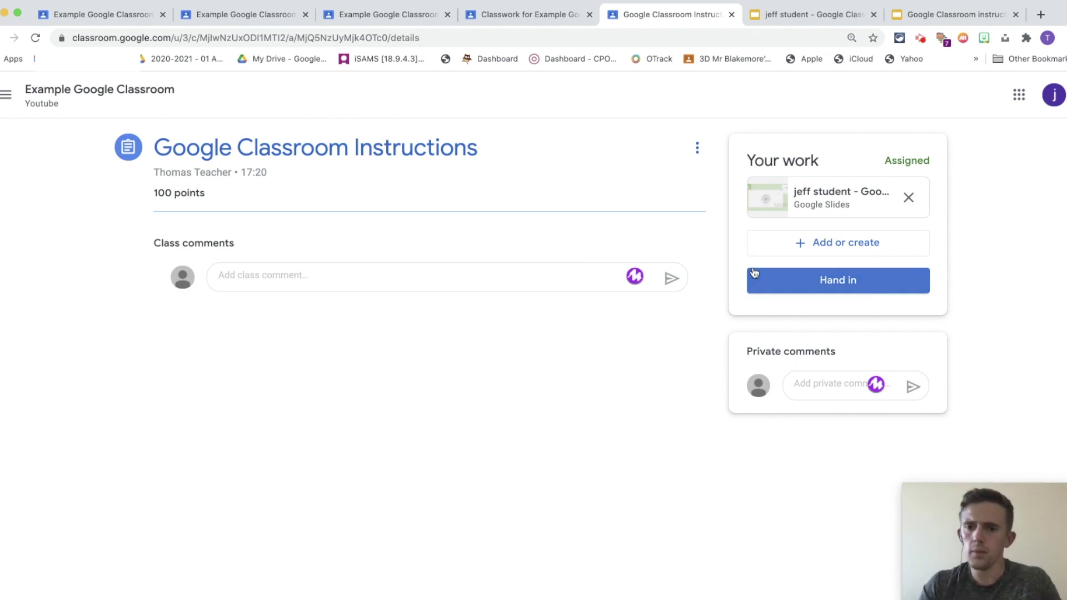
{"action": "left_click", "coordinate": [808, 247]}
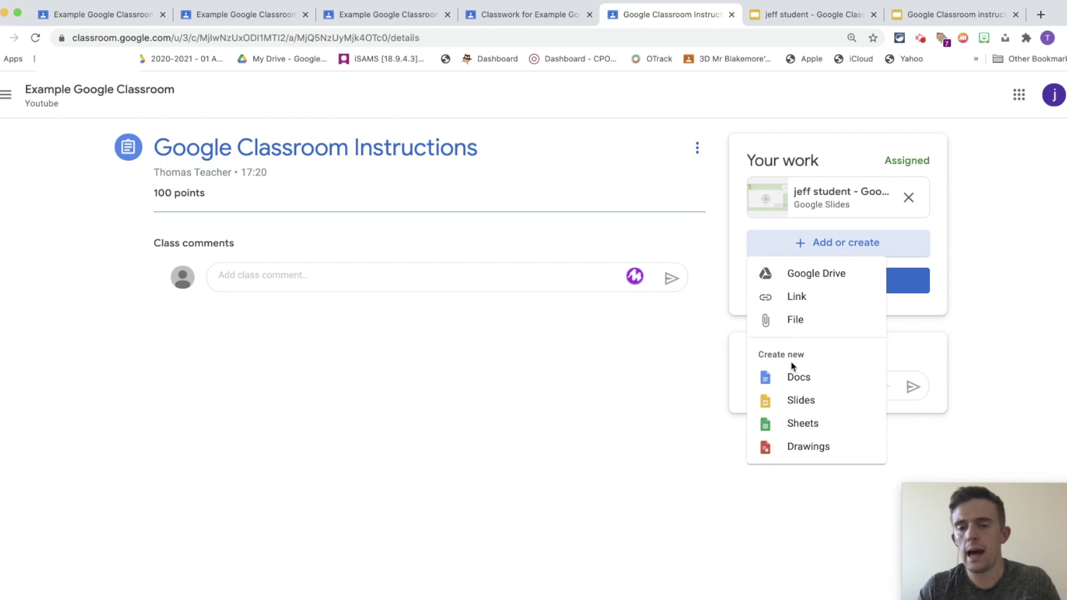
{"action": "left_click", "coordinate": [717, 317]}
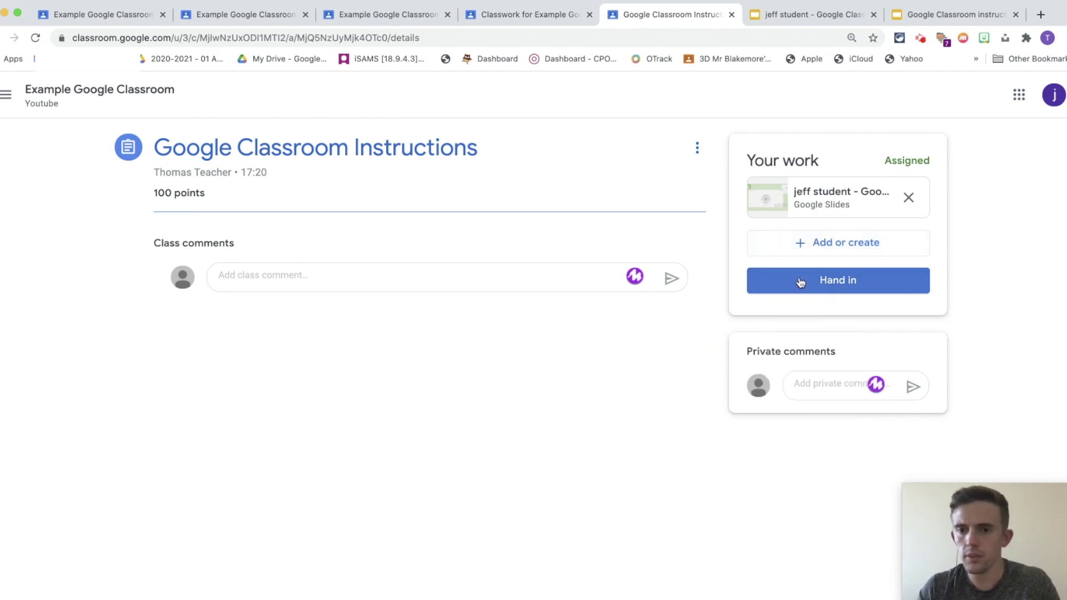
{"action": "left_click", "coordinate": [819, 281]}
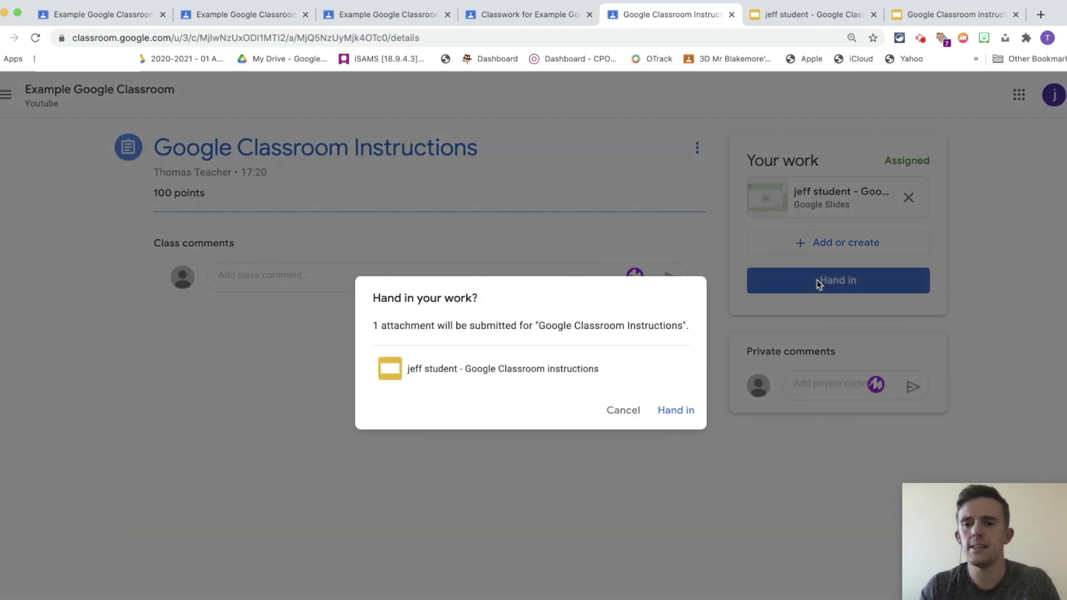
{"action": "left_click", "coordinate": [669, 414]}
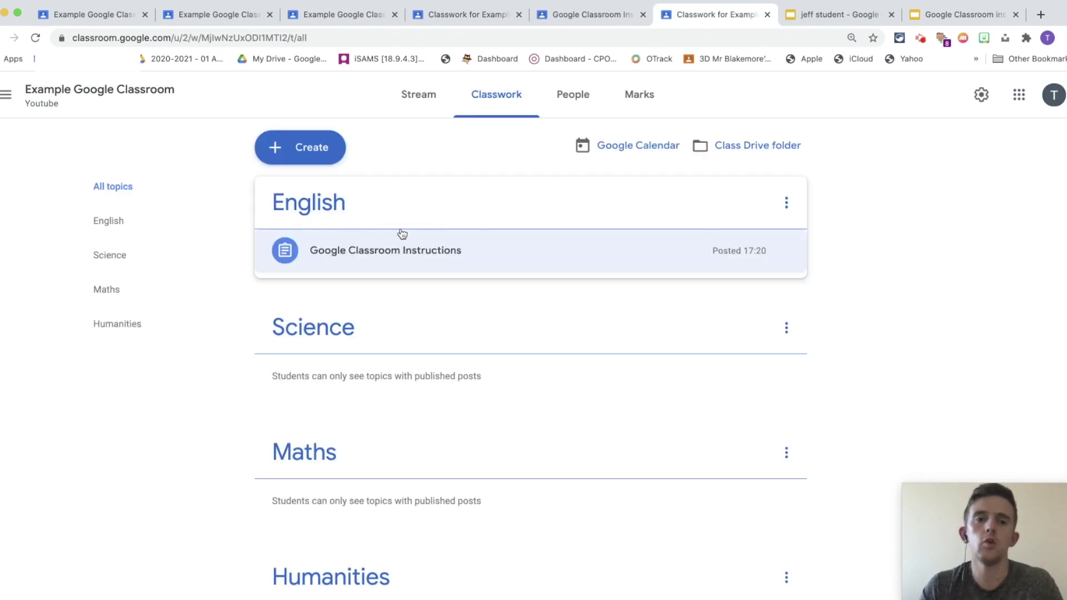
Open the Google Classroom Instructions student work and the student's handed-in slides
{"action": "left_click", "coordinate": [398, 255]}
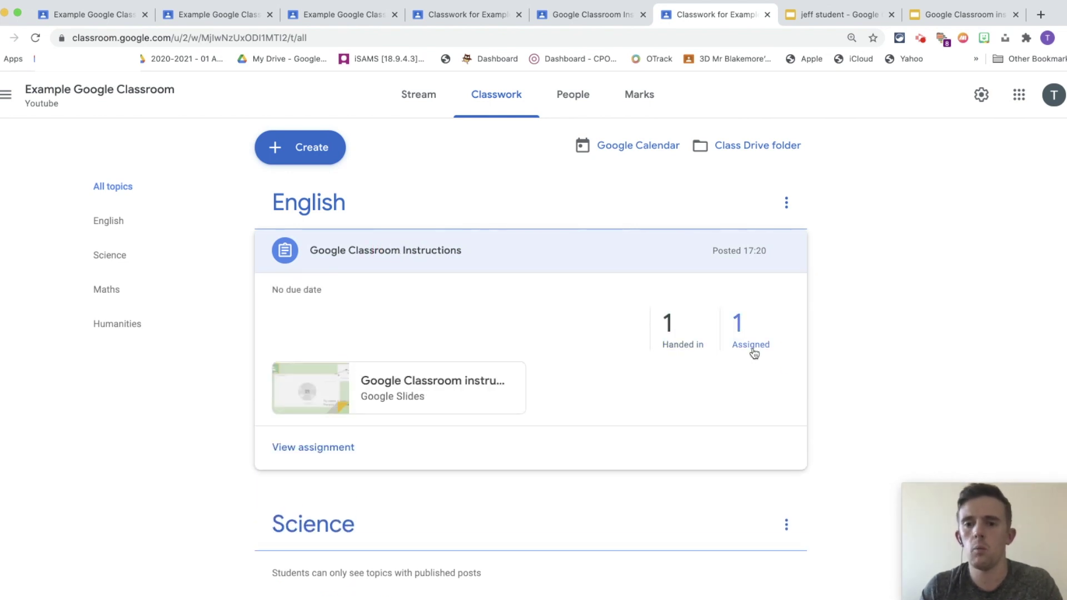
{"action": "left_click", "coordinate": [325, 455]}
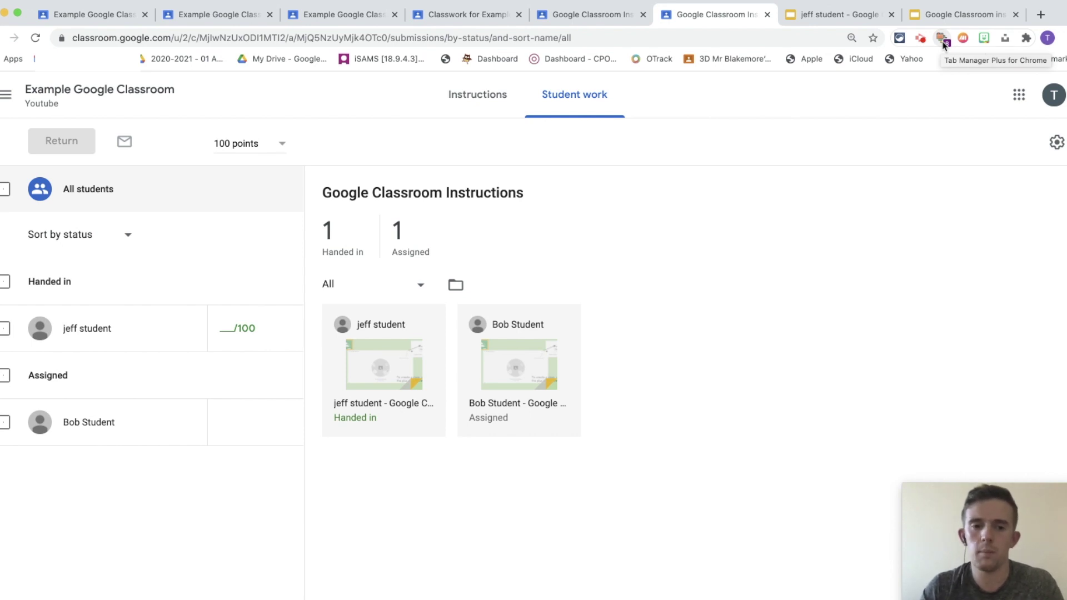
{"action": "left_click", "coordinate": [391, 383]}
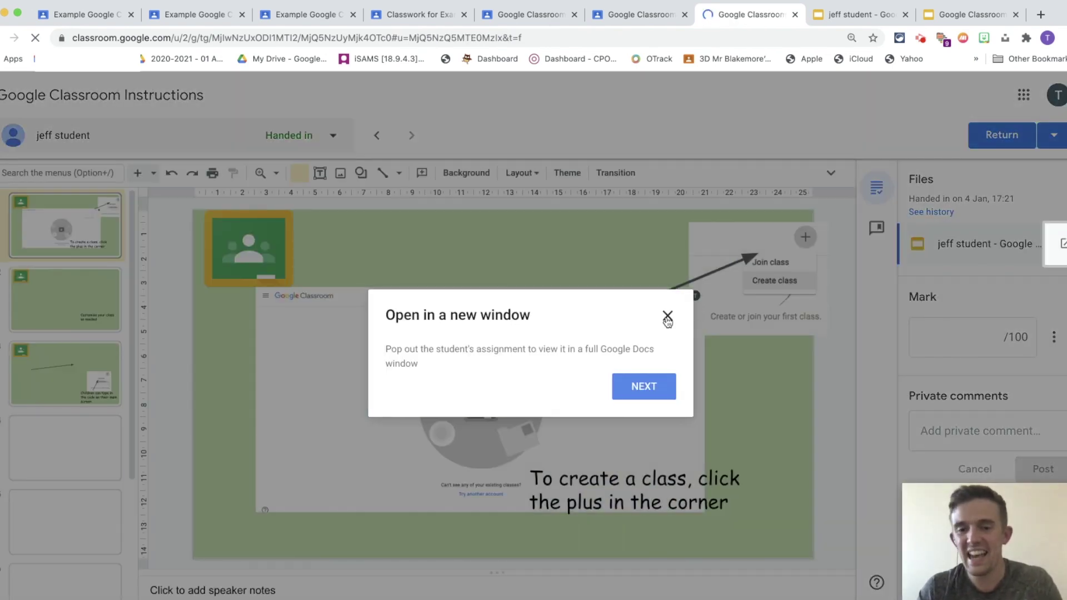
Return the student's work without a grade and close the grading view
{"action": "left_click", "coordinate": [667, 318]}
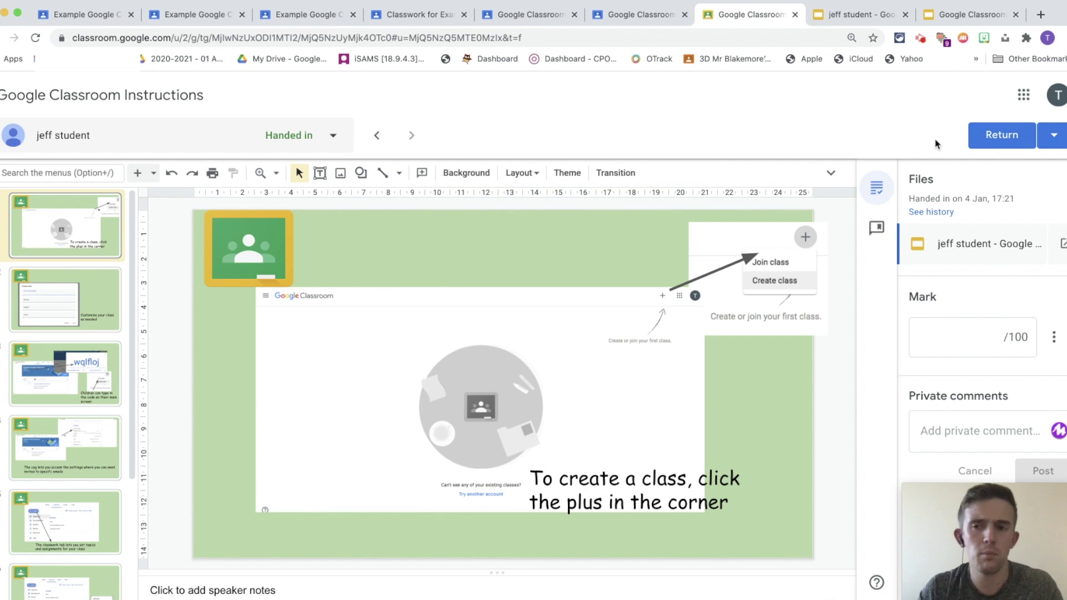
{"action": "left_click", "coordinate": [942, 429]}
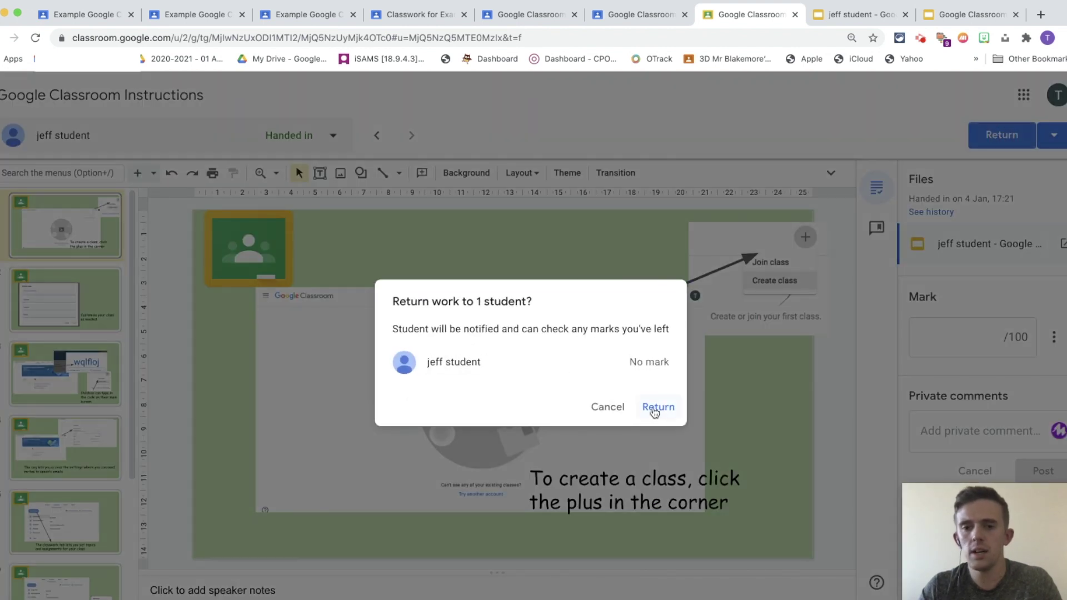
{"action": "left_click", "coordinate": [654, 410]}
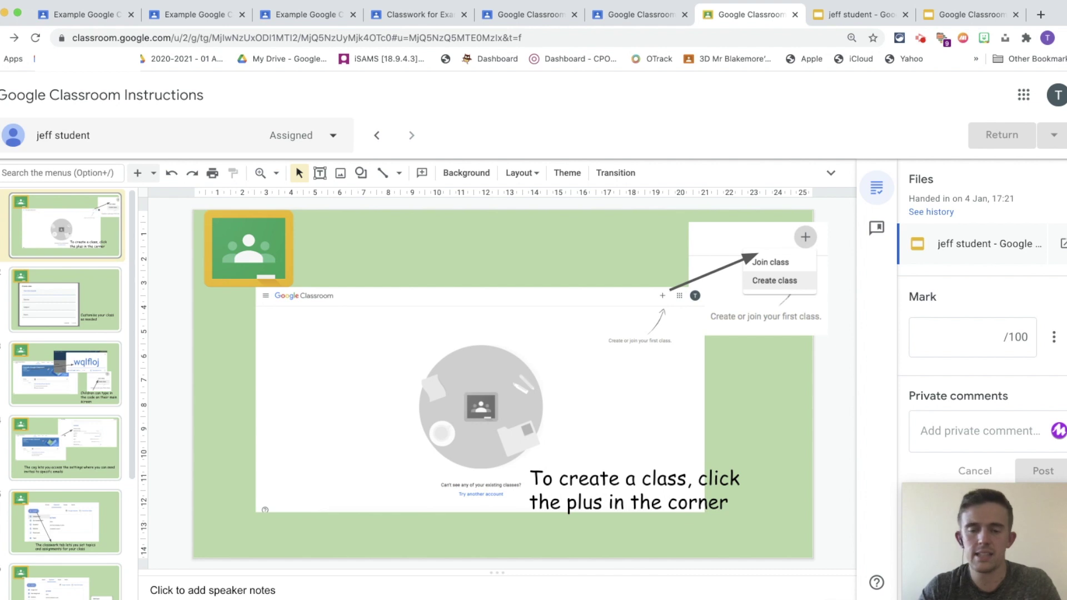
{"action": "left_click", "coordinate": [795, 15]}
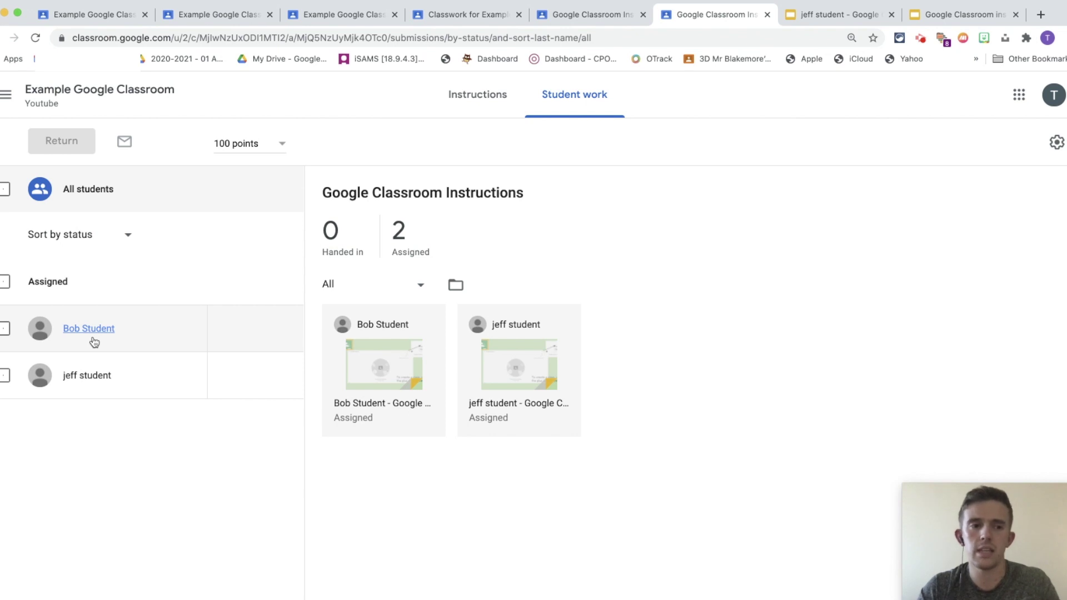
Select the assigned students, visit People, then open the Classwork Create menu
{"action": "left_click", "coordinate": [3, 285]}
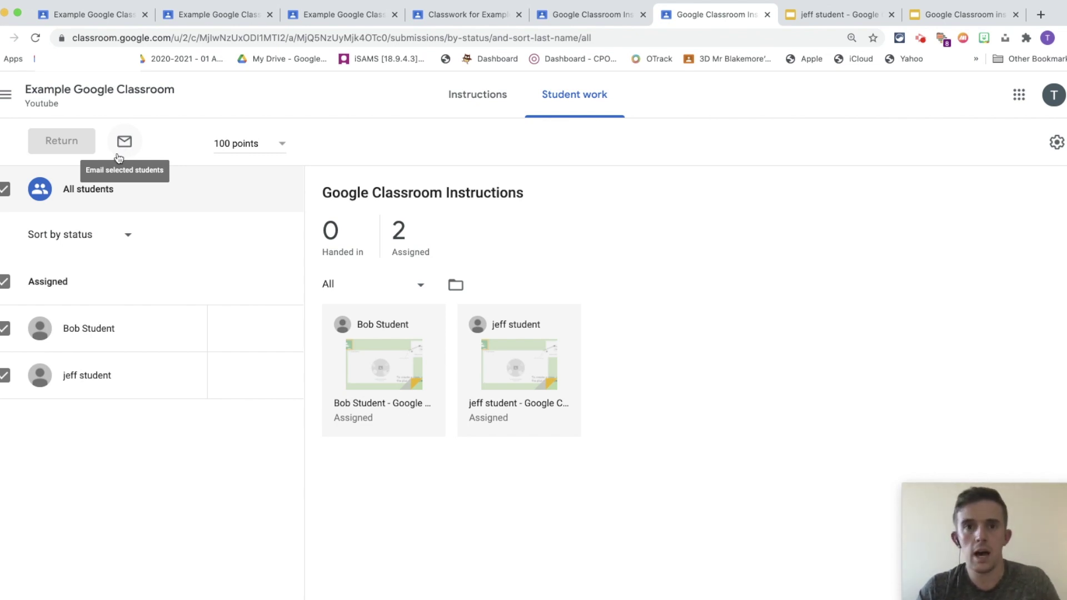
{"action": "left_click", "coordinate": [55, 103]}
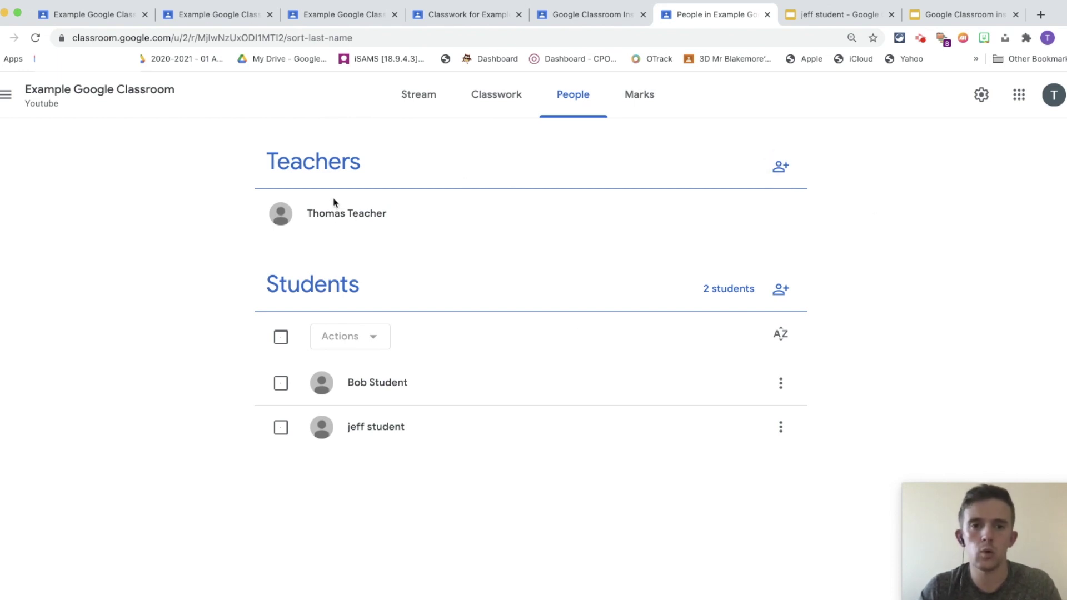
{"action": "left_click", "coordinate": [489, 103]}
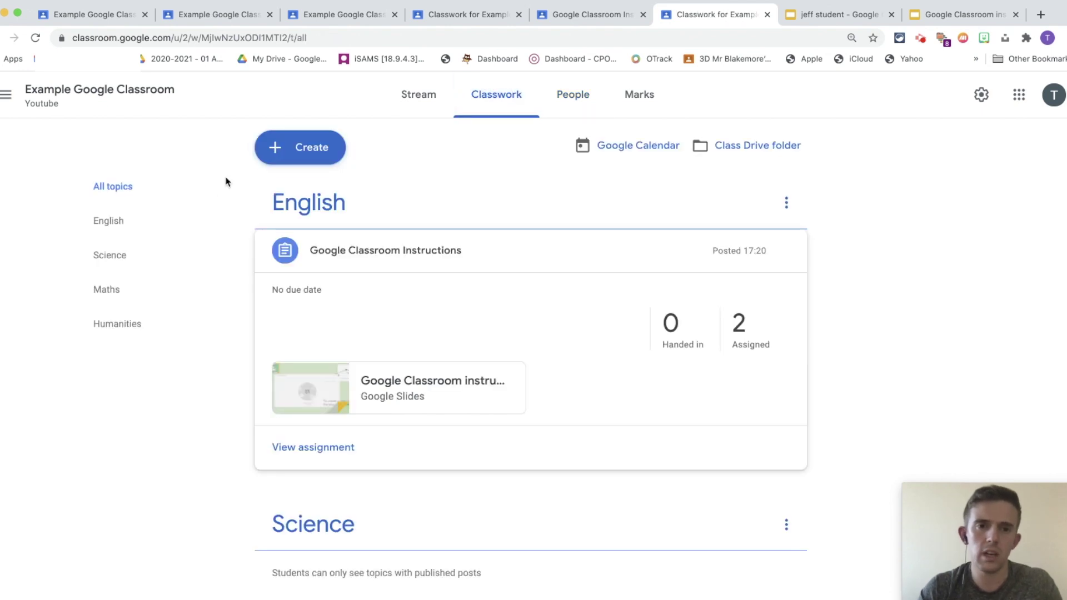
{"action": "left_click", "coordinate": [297, 149]}
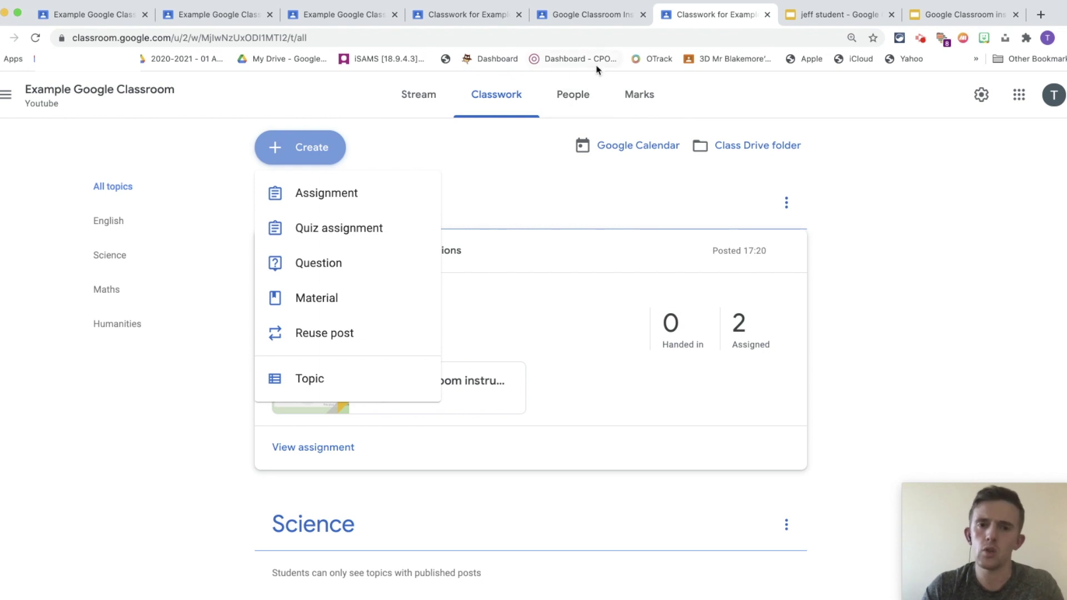
Open the class People page, select the first student and check the available actions
{"action": "left_click", "coordinate": [575, 95]}
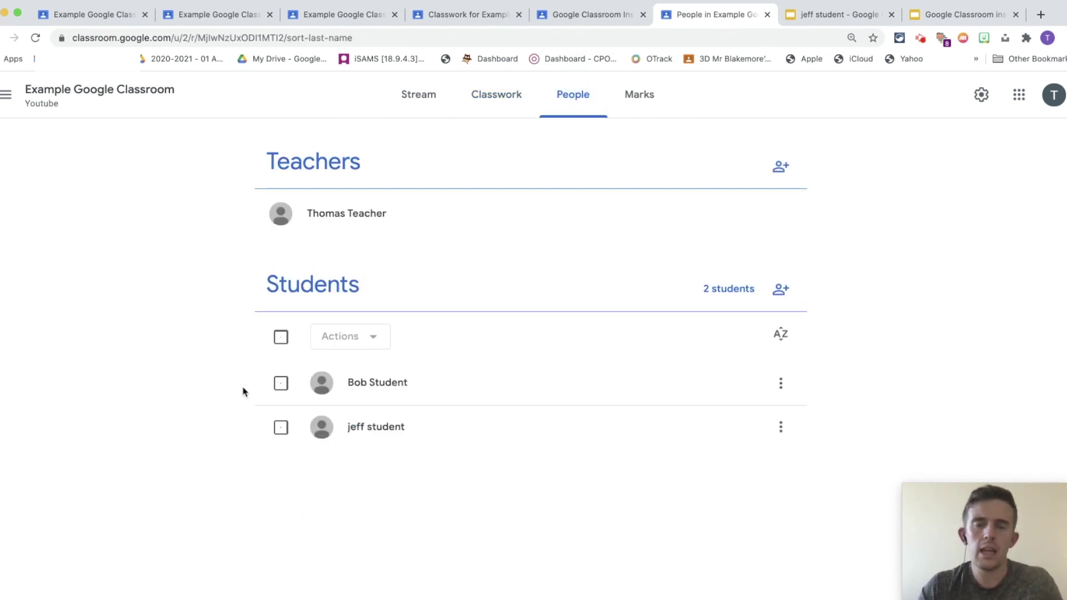
{"action": "left_click", "coordinate": [281, 390]}
{"action": "left_click", "coordinate": [354, 339]}
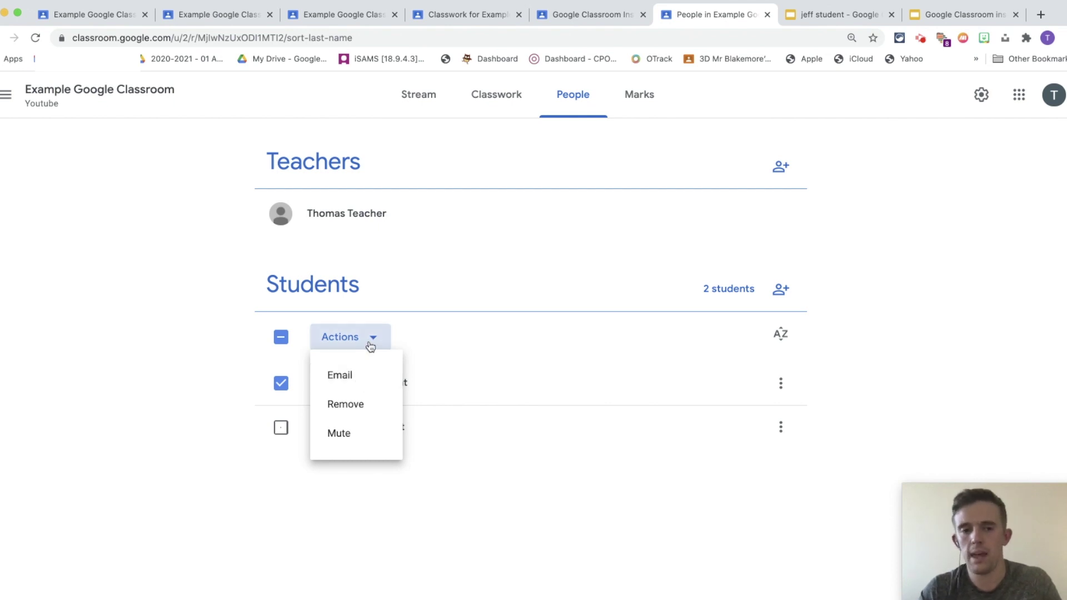
{"action": "left_click", "coordinate": [280, 346]}
Select all students and review the Actions menu, then cancel the invite-students dialog without changes
{"action": "left_click", "coordinate": [280, 346]}
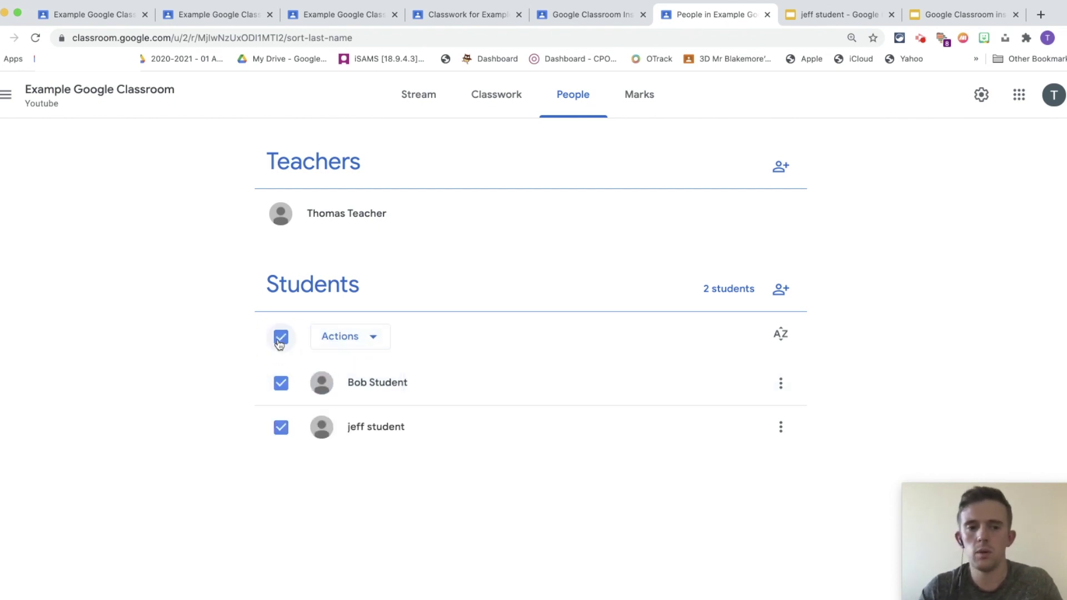
{"action": "left_click", "coordinate": [370, 337]}
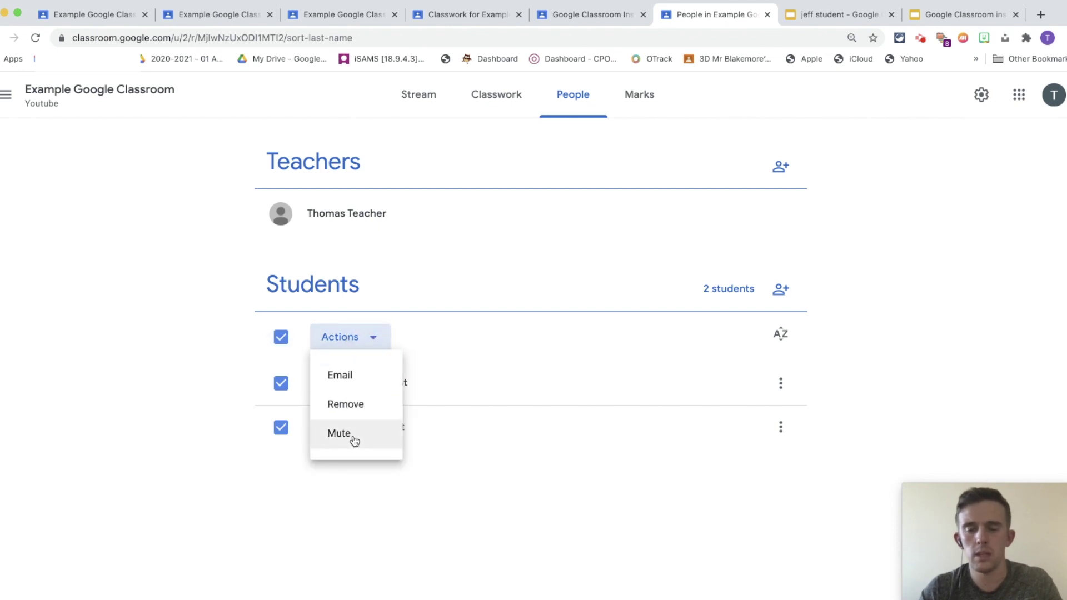
{"action": "left_click", "coordinate": [473, 345]}
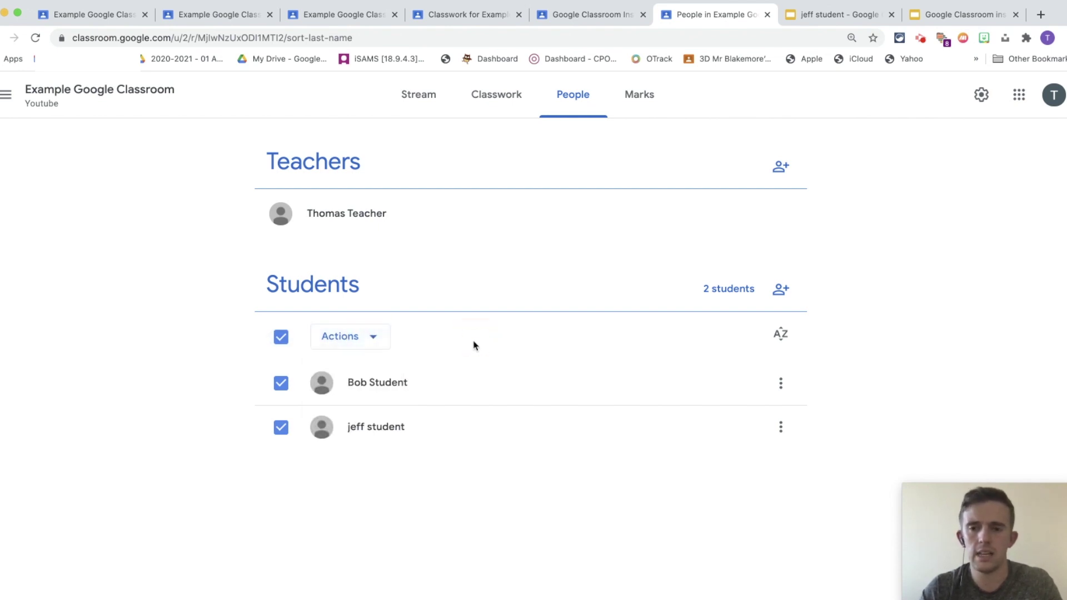
{"action": "left_click", "coordinate": [780, 290]}
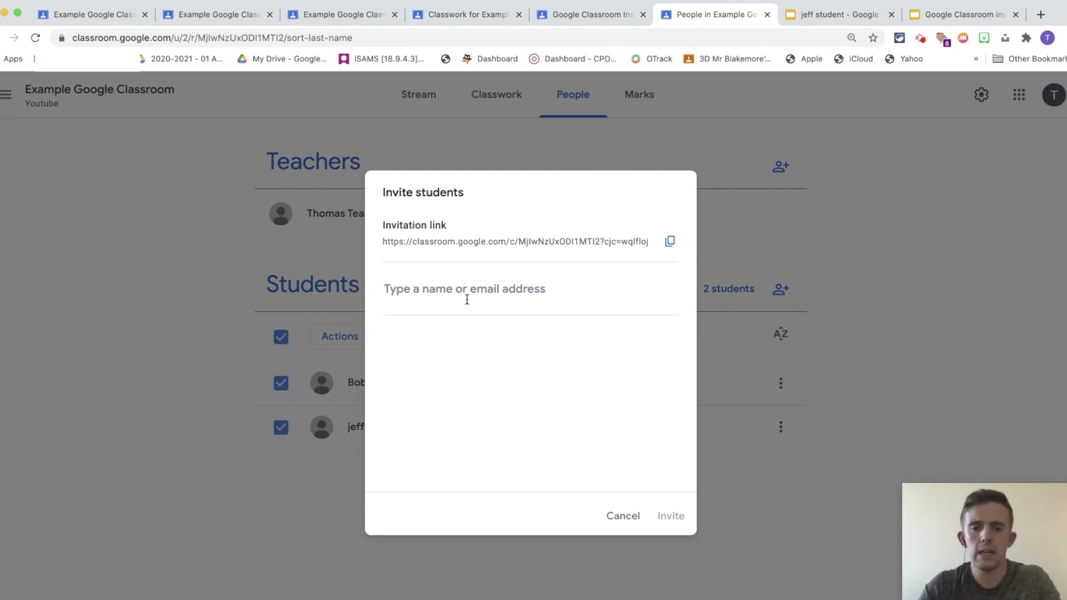
{"action": "left_click", "coordinate": [625, 514]}
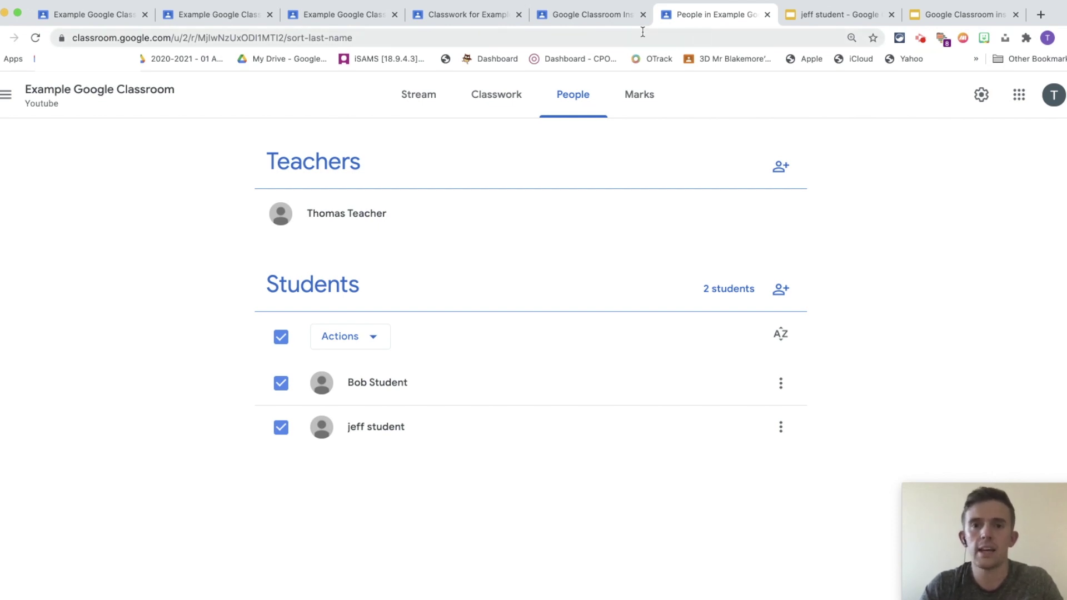
Switch to the Google Classroom instructions slide deck, showing its create-a-class slide
{"action": "left_click", "coordinate": [945, 17]}
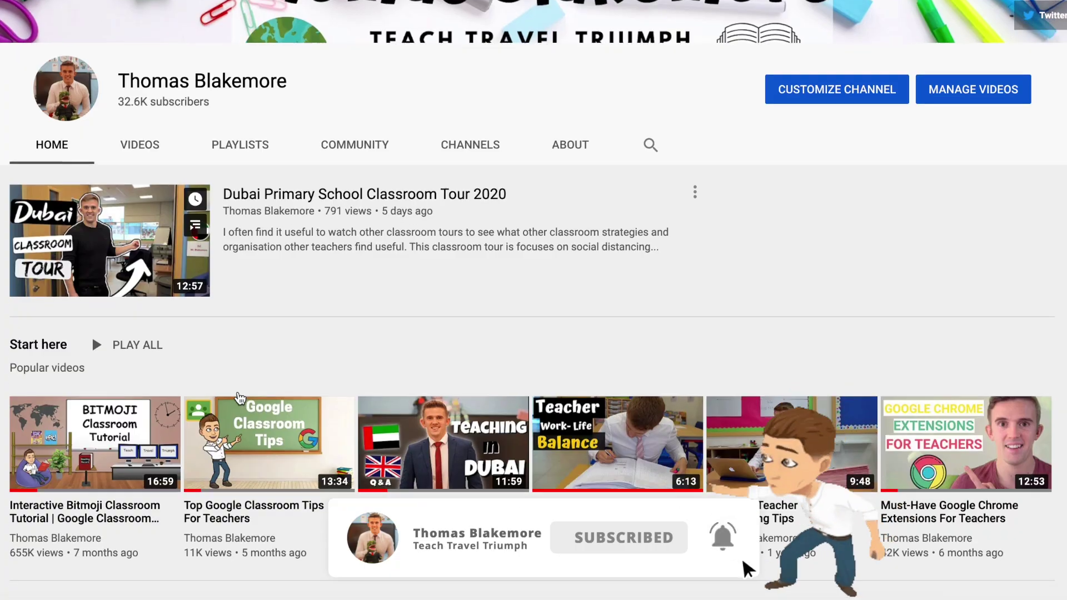
{"action": "scroll", "coordinate": [239, 398], "scroll_direction": "down", "scroll_amount": 3}
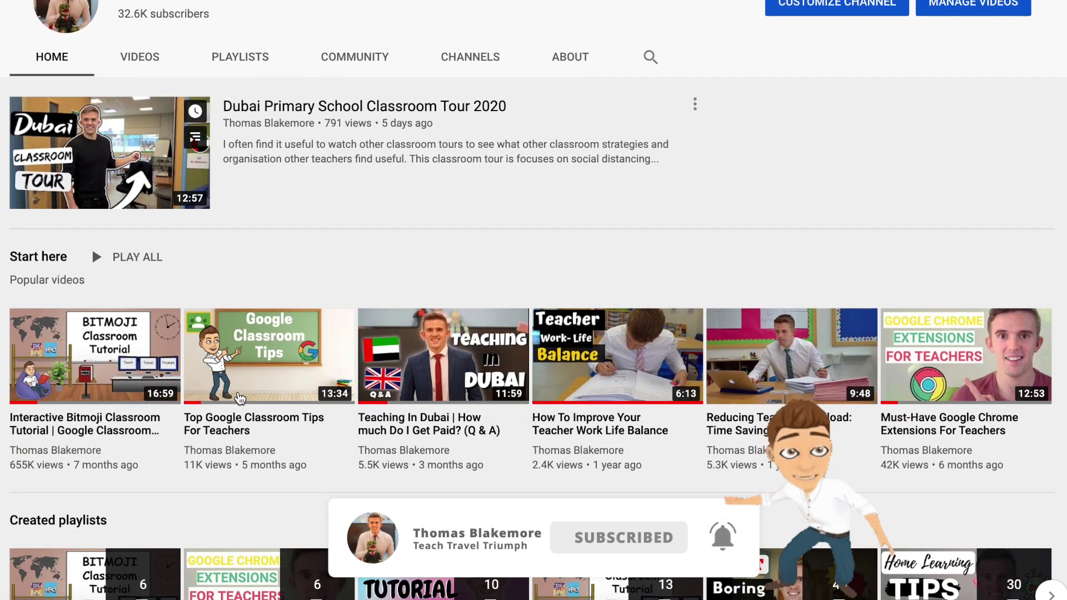